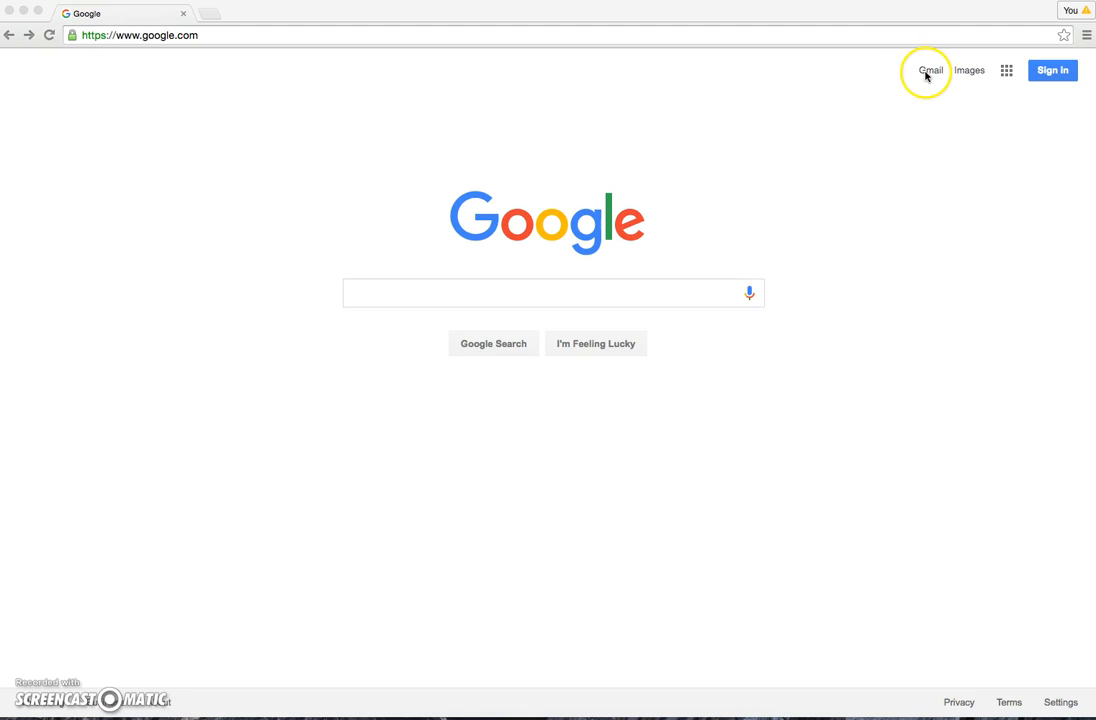
# Open Gmail and sign in to the school account with its account password.
pyautogui.click(931, 75)
pyautogui.click(931, 72)
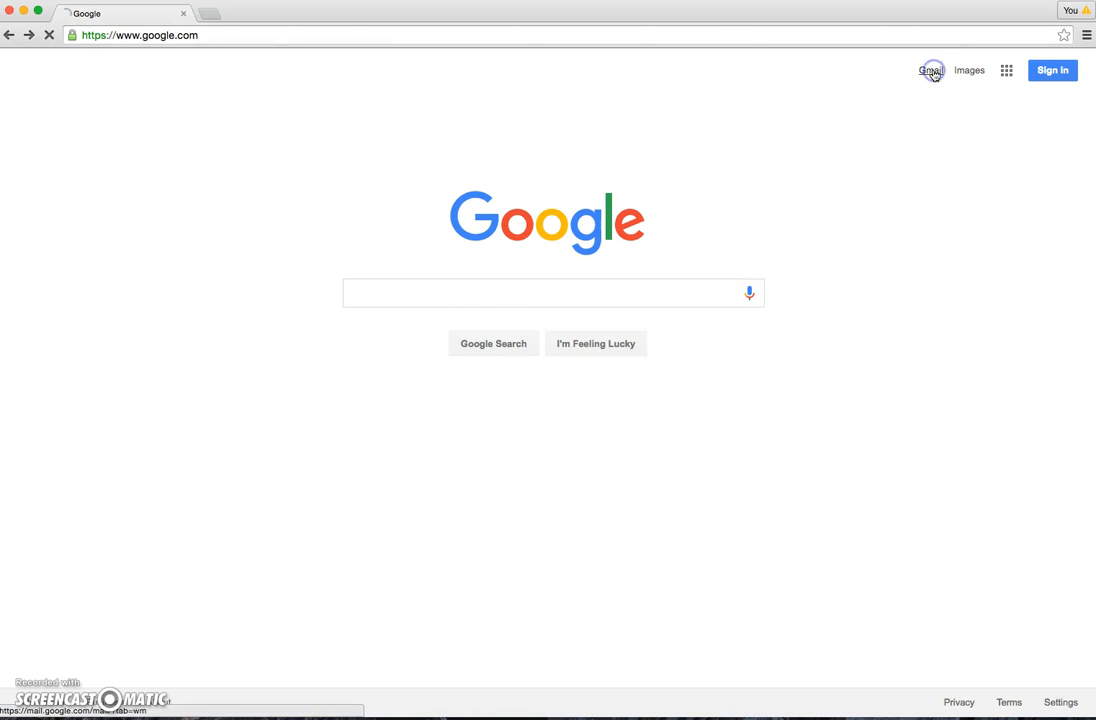
pyautogui.click(609, 377)
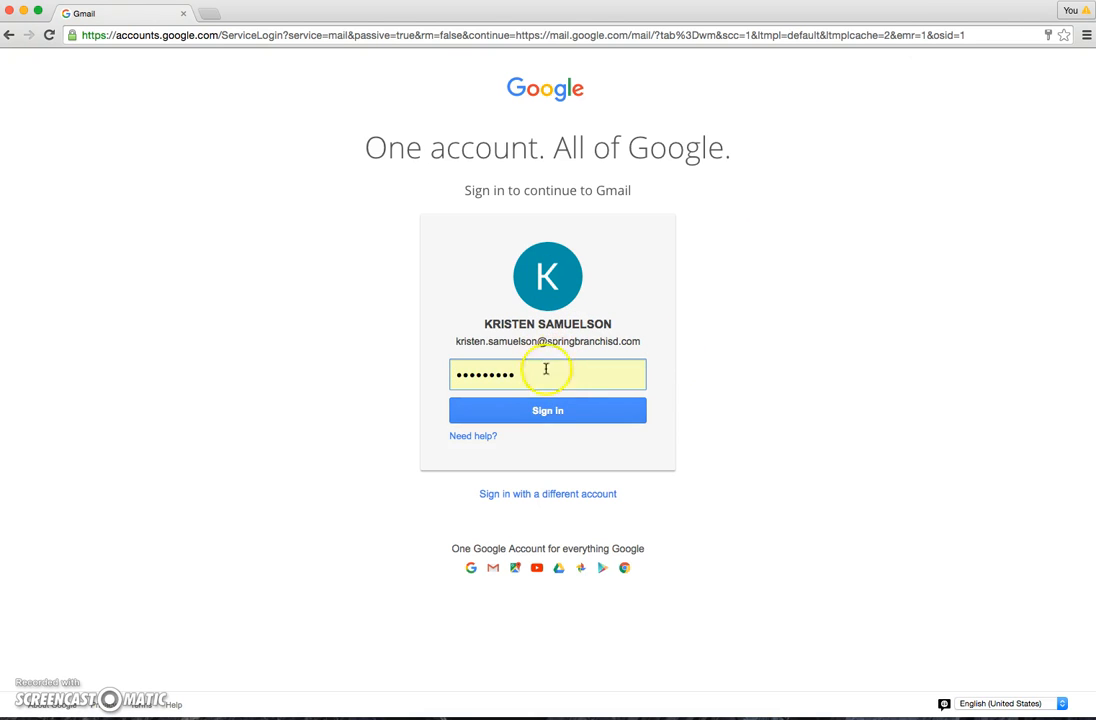
pyautogui.doubleClick(501, 392)
pyautogui.press('Left')
pyautogui.click(576, 408)
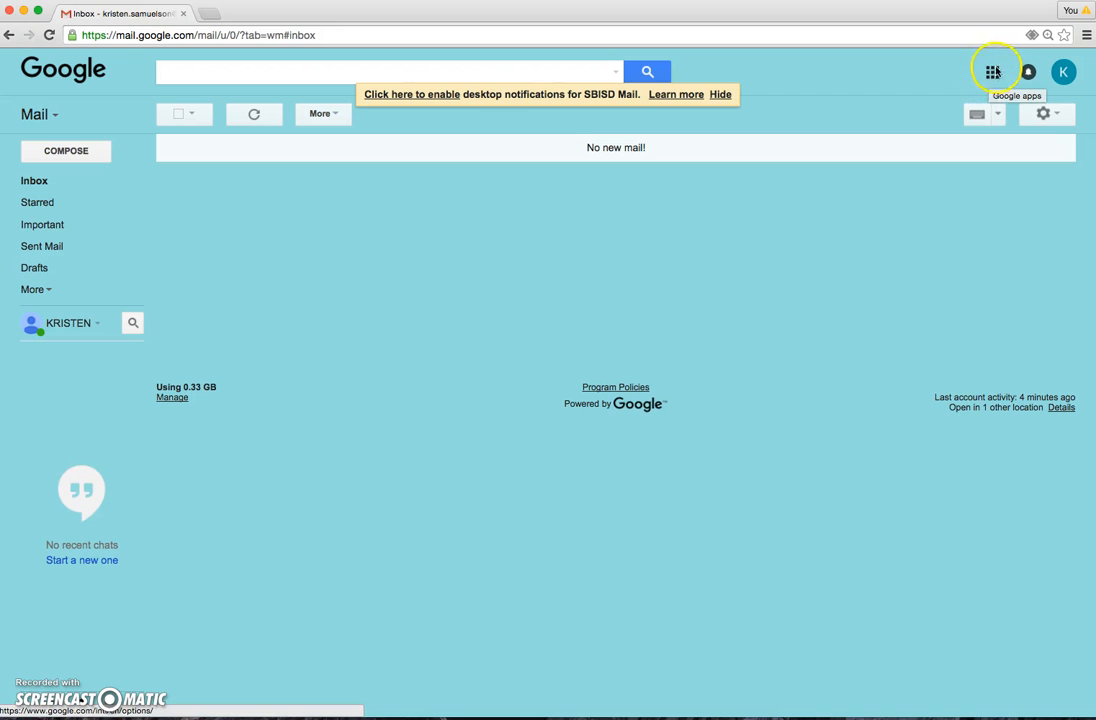
# Open Google Sites from the Google apps list.
pyautogui.click(992, 74)
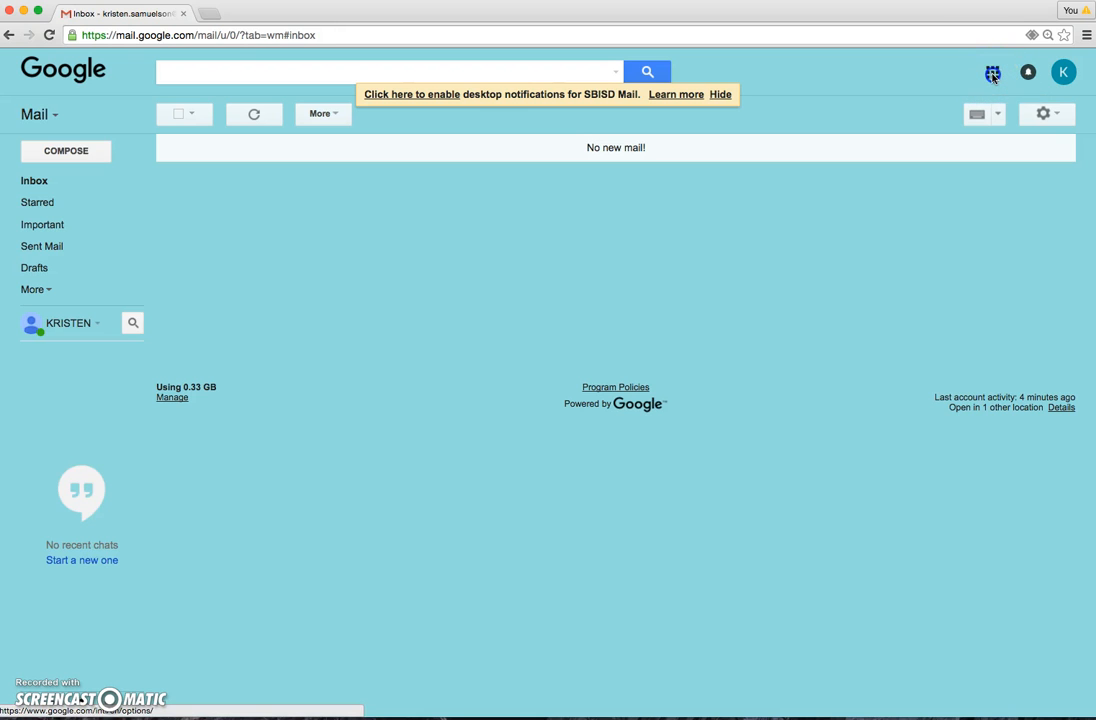
pyautogui.click(1018, 249)
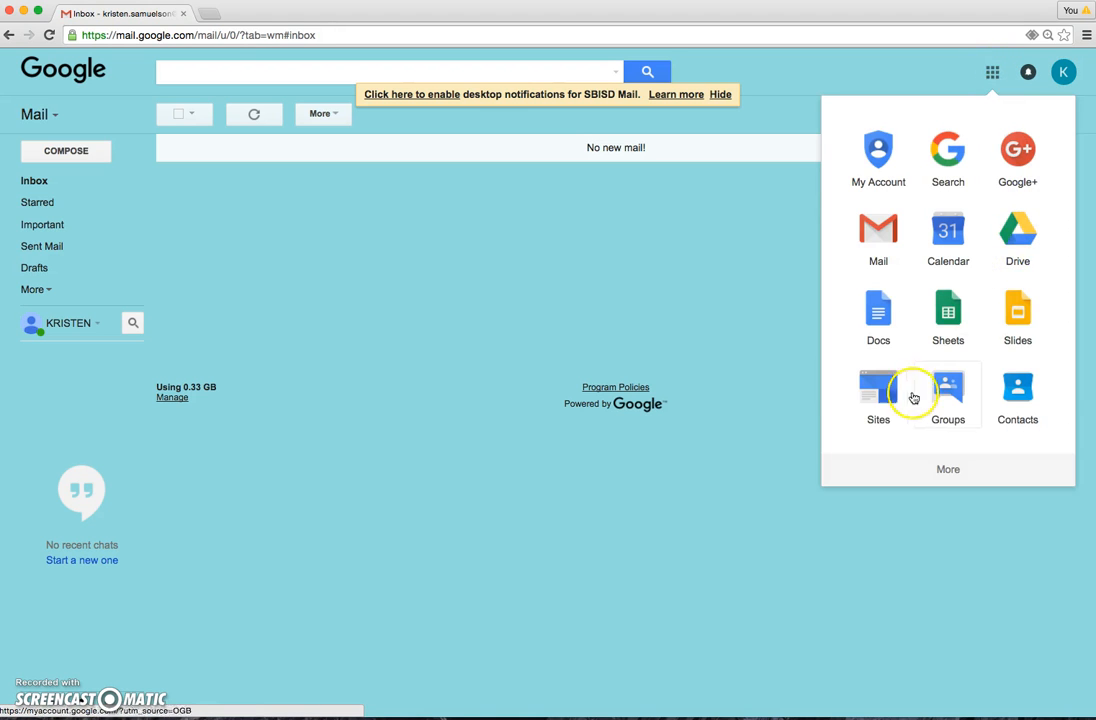
pyautogui.click(877, 404)
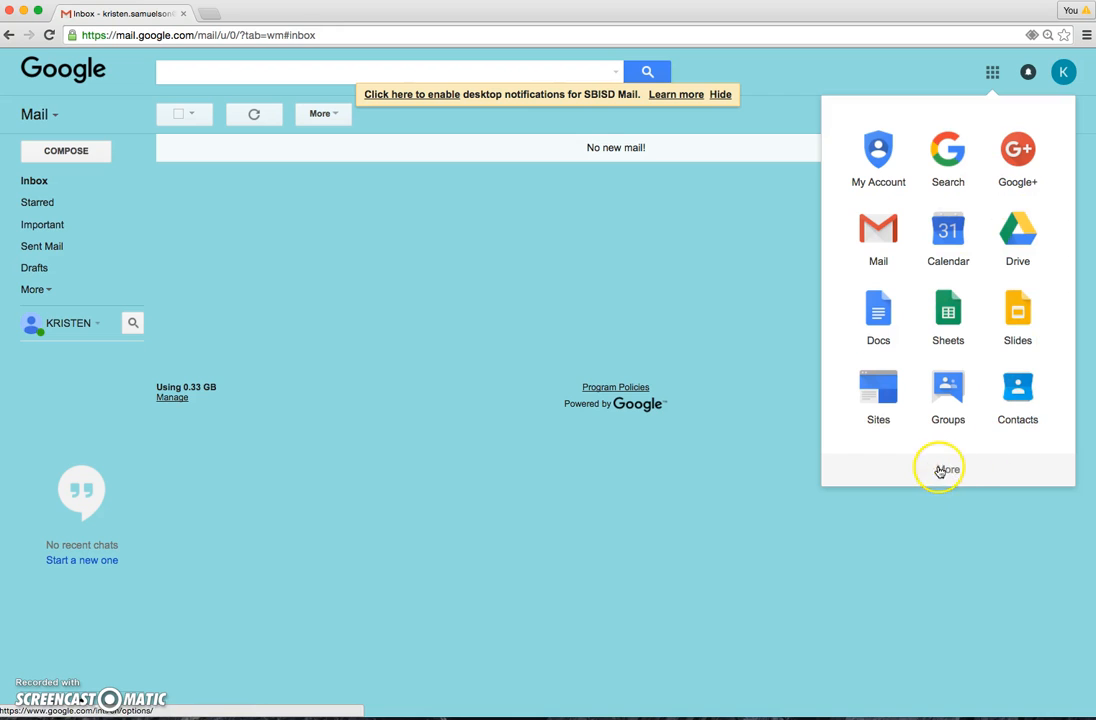
pyautogui.click(885, 389)
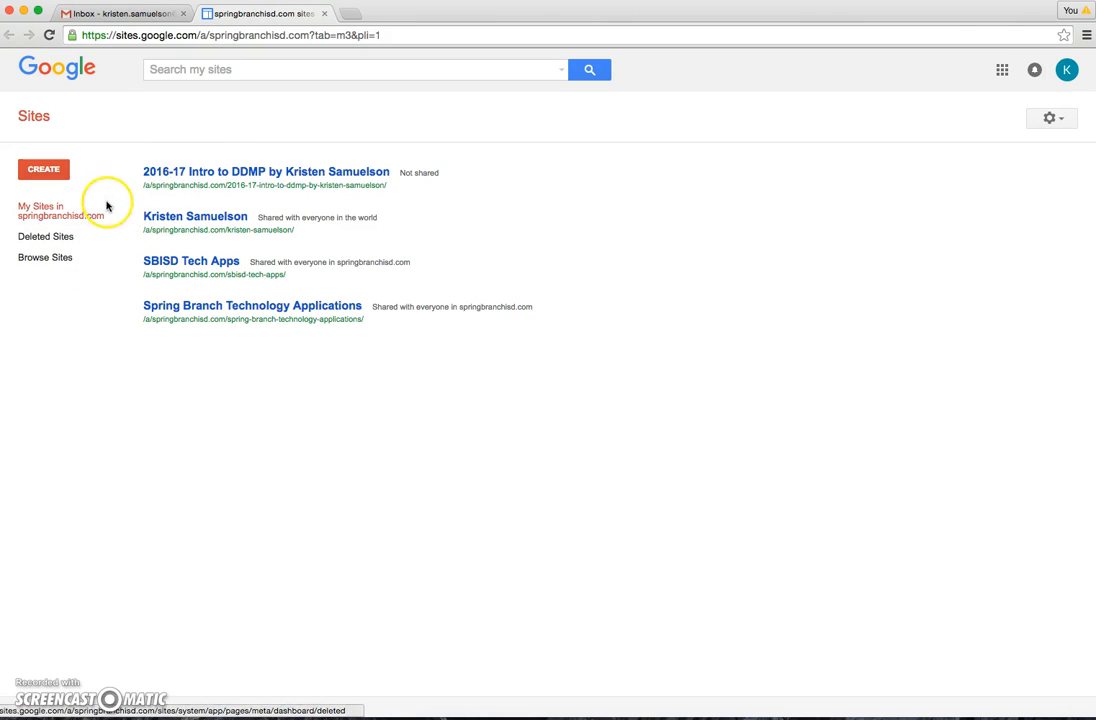
# Start a new site from the Blank template and name it "My 2016-17 Digital Design & Media Production Portfolio".
pyautogui.click(50, 171)
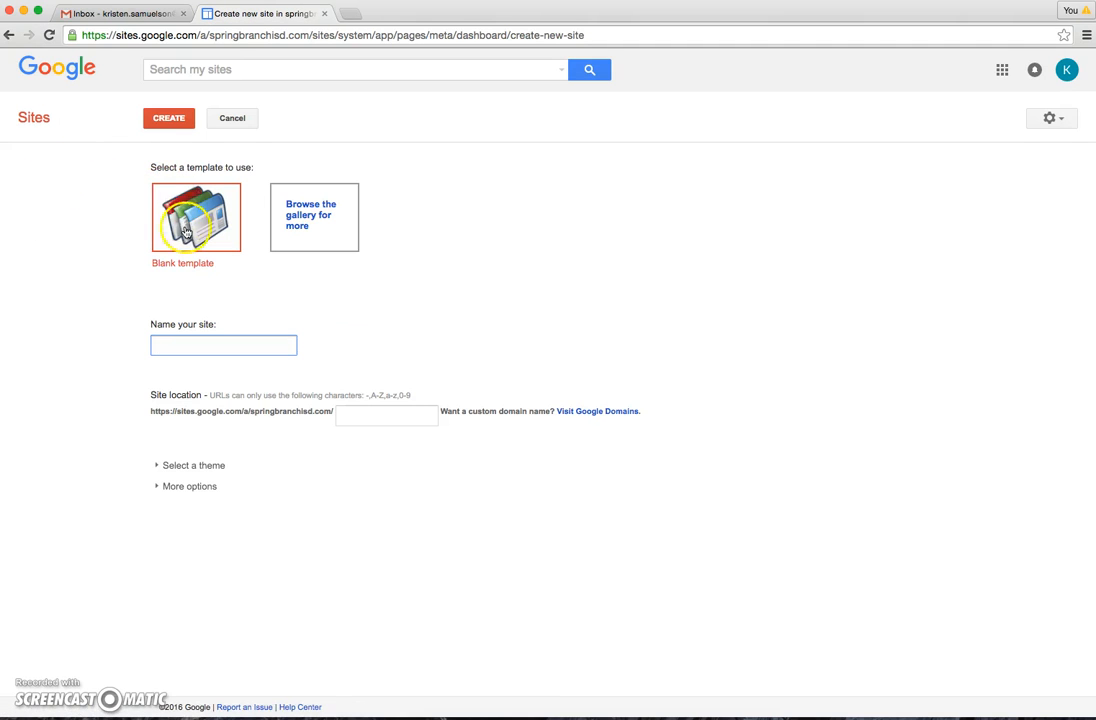
pyautogui.click(193, 217)
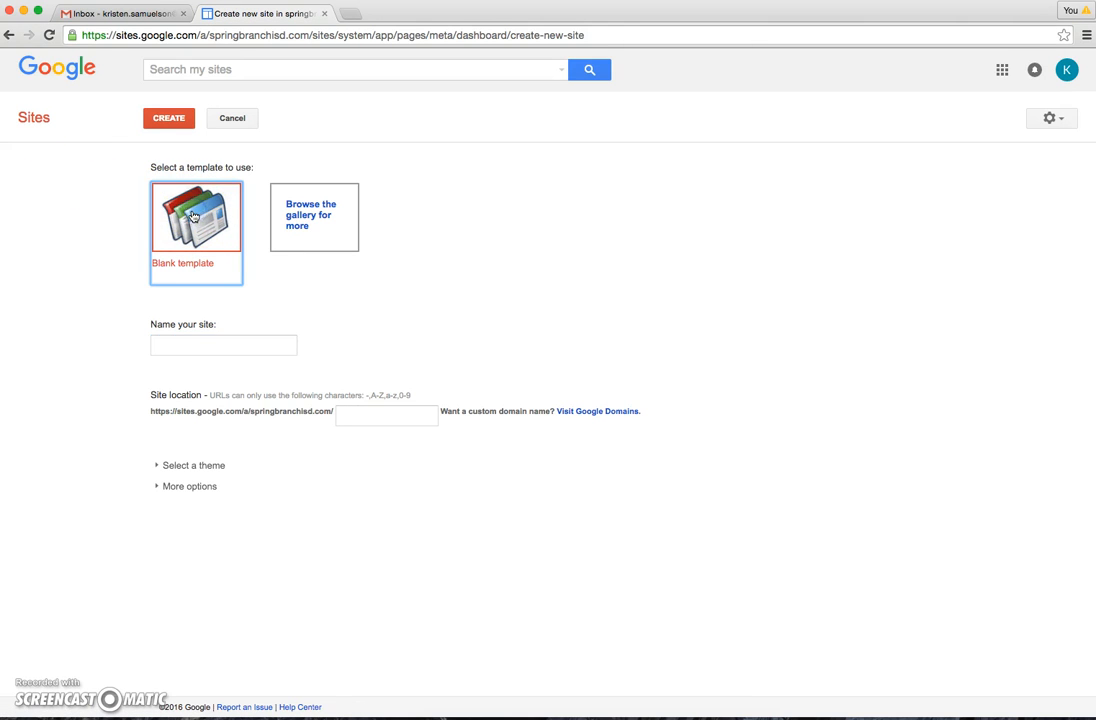
pyautogui.click(199, 343)
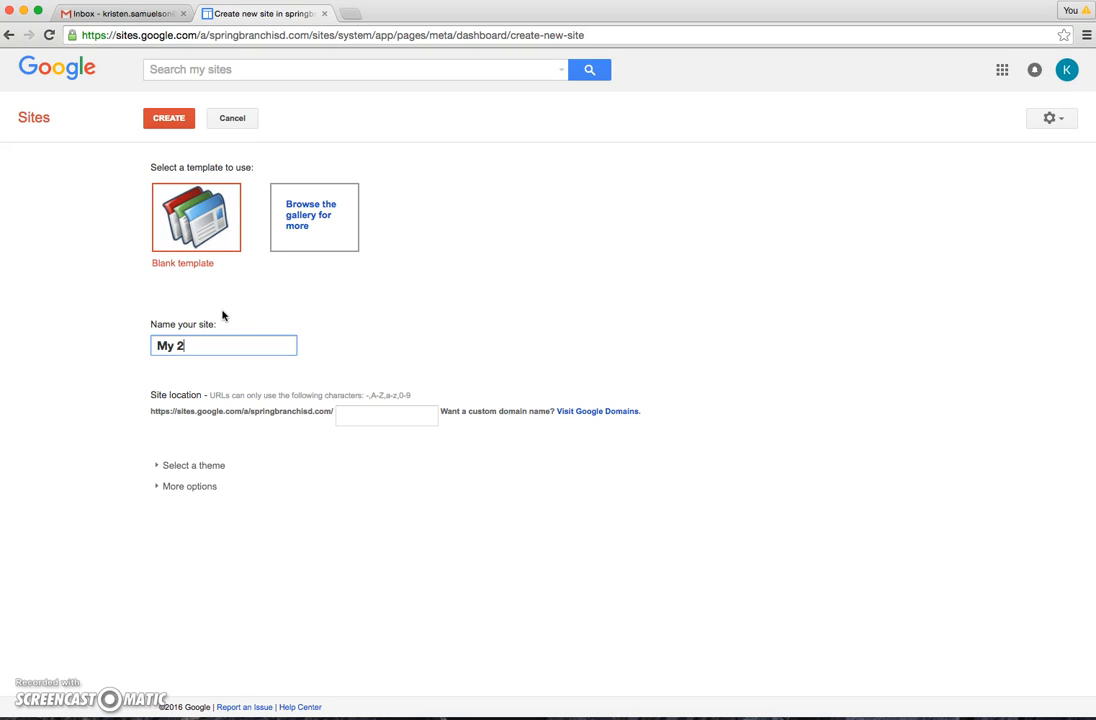
pyautogui.write('My 2016-1')
pyautogui.write('7 Digital D')
pyautogui.write('esign ')
pyautogui.write('& Medic')
pyautogui.write(' Production P')
pyautogui.write('ortfolio')
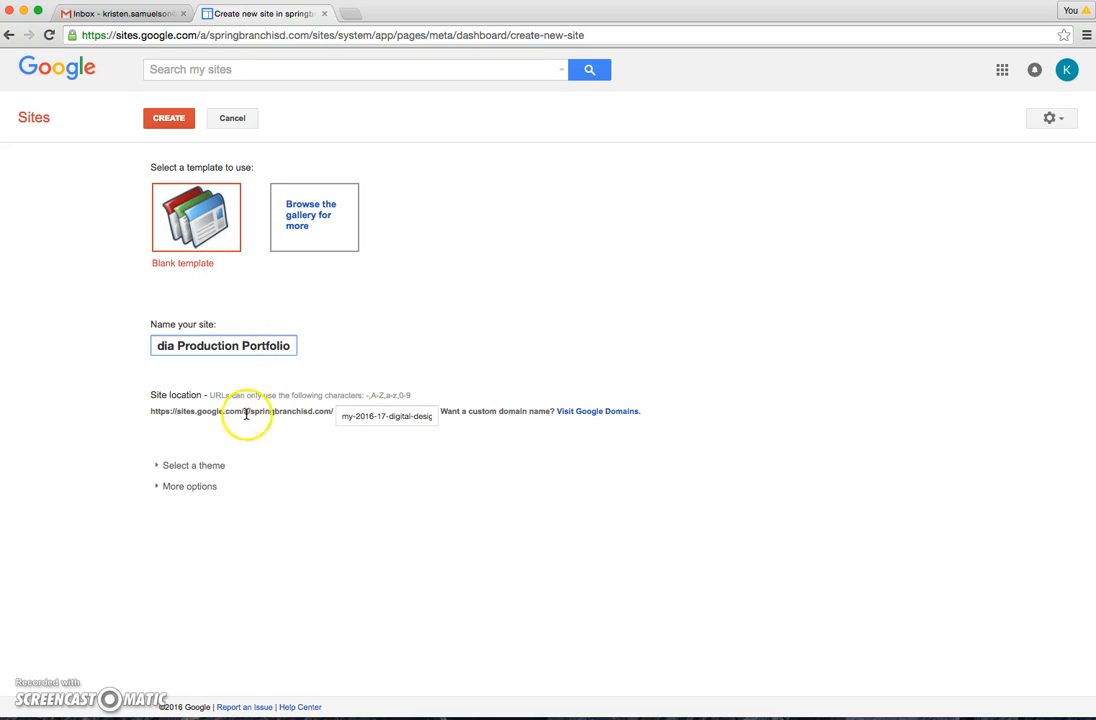
# Check the full suggested site location and create the site with it.
pyautogui.click(368, 416)
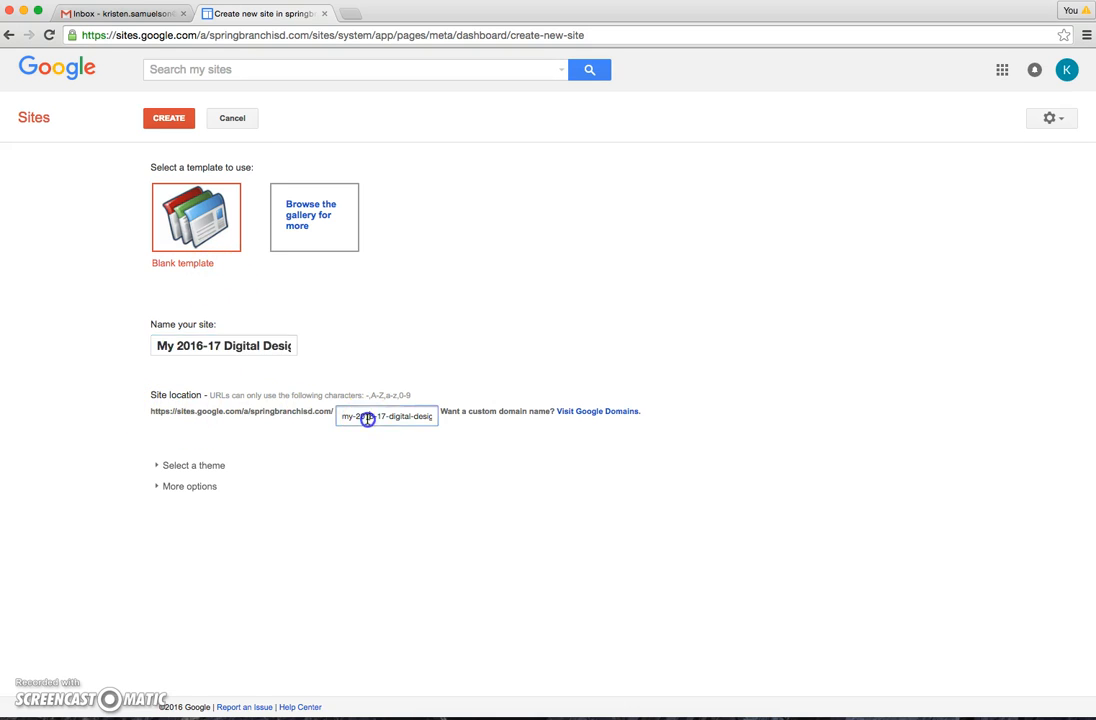
pyautogui.moveTo(348, 414); pyautogui.dragTo(457, 419)
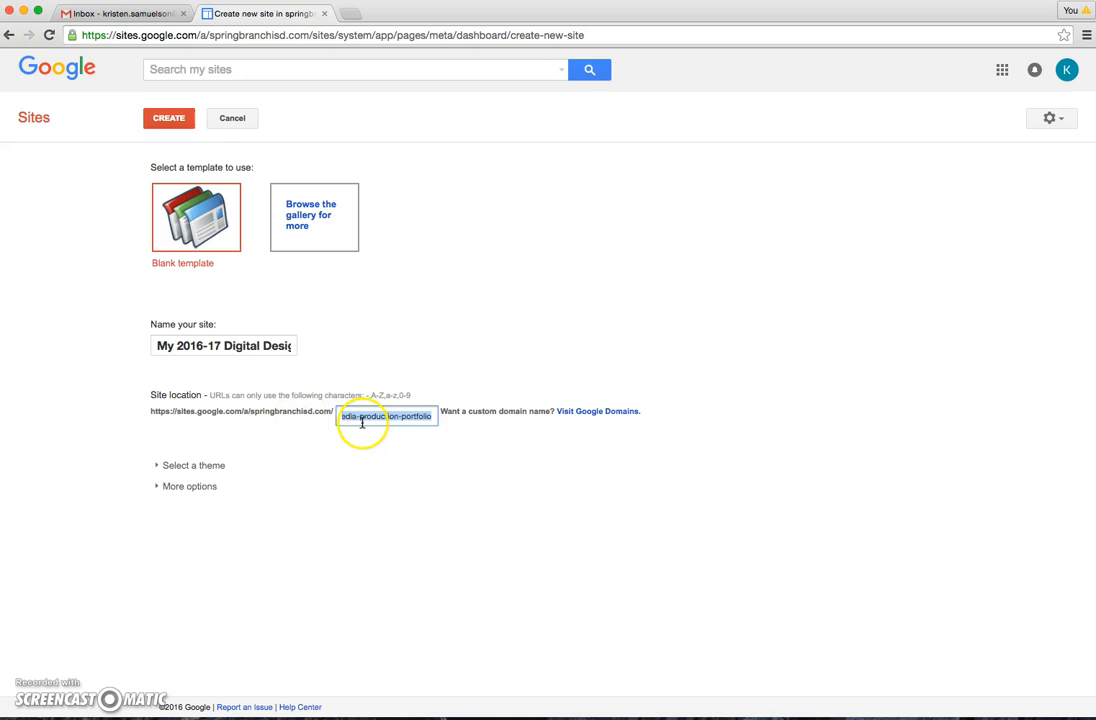
pyautogui.click(173, 120)
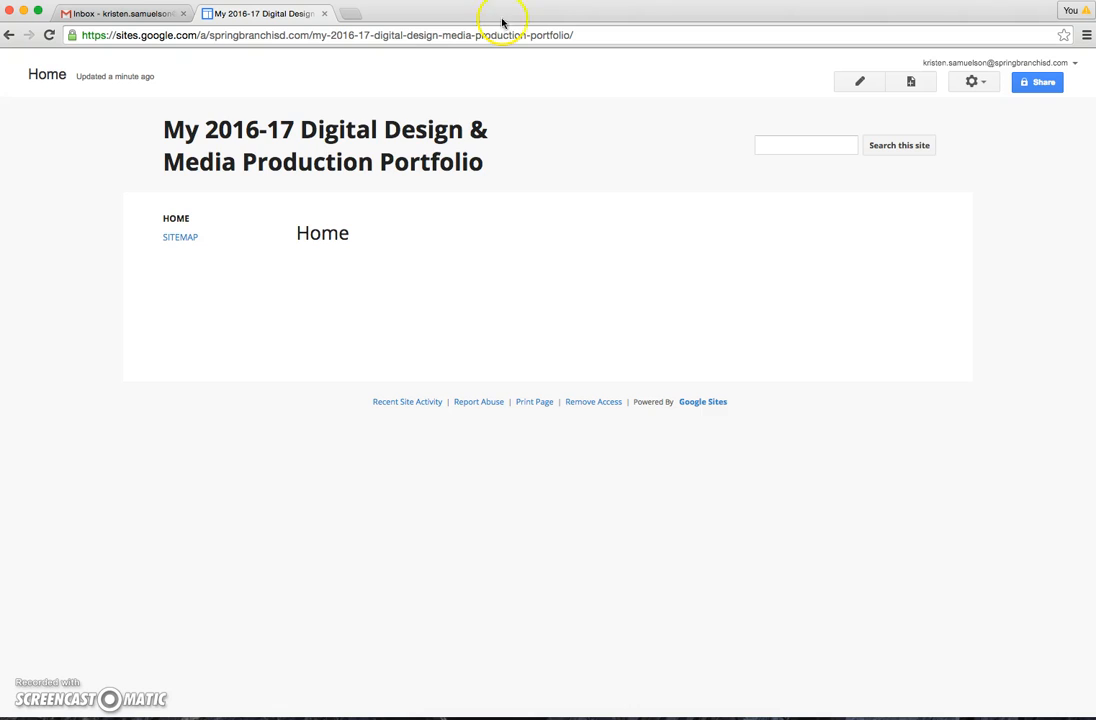
# Edit the Home page, enter "All About Me" in its body text and save the page.
pyautogui.click(858, 84)
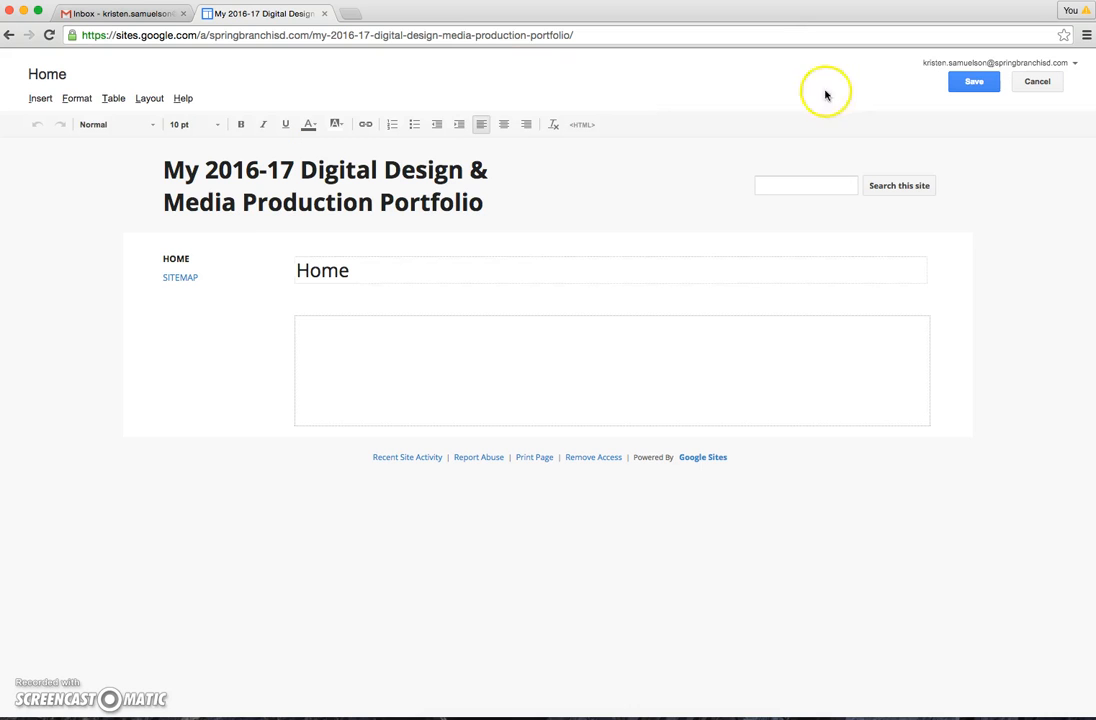
pyautogui.click(399, 274)
pyautogui.click(410, 269)
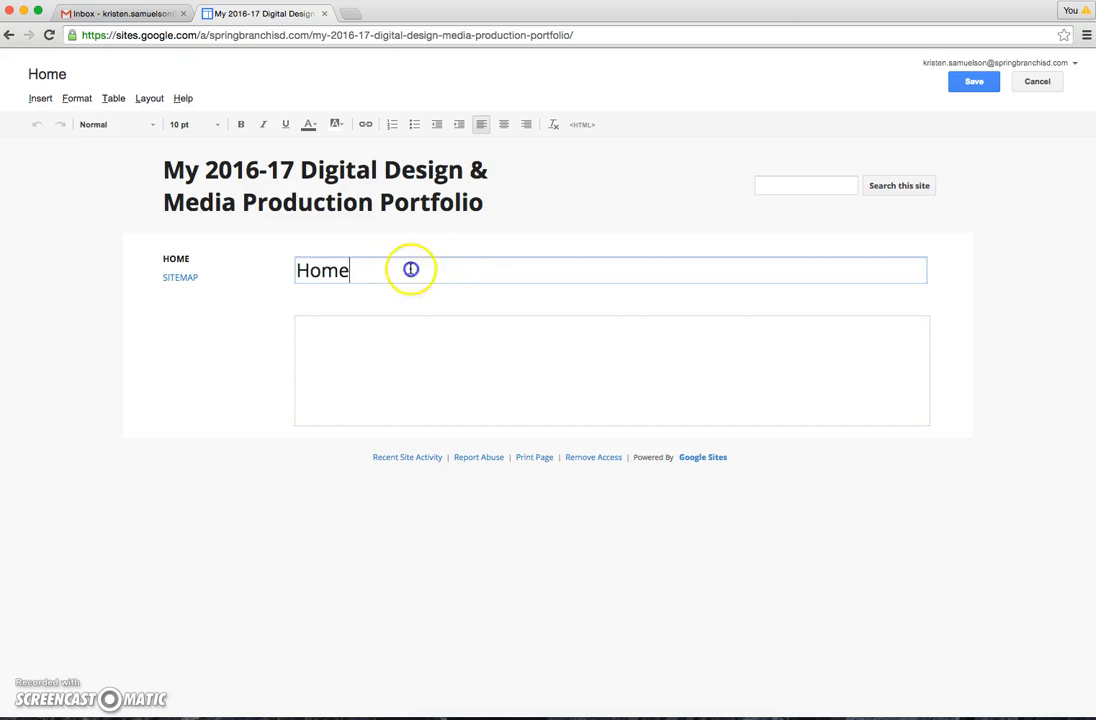
pyautogui.moveTo(410, 269); pyautogui.dragTo(296, 269)
pyautogui.click(313, 325)
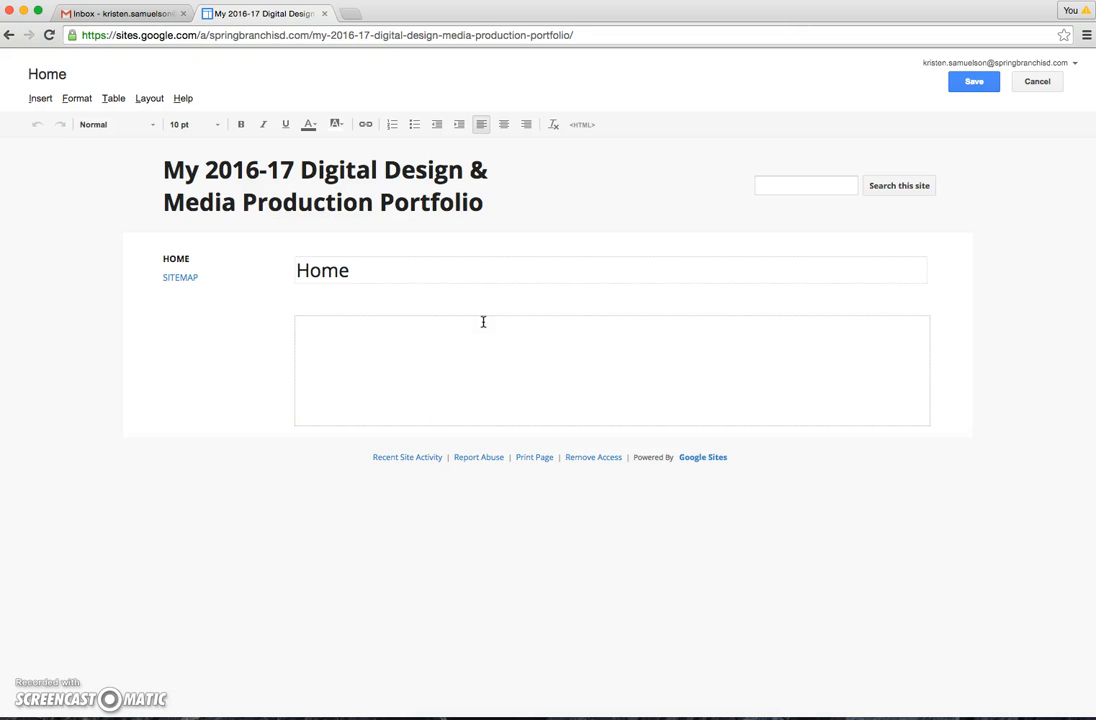
pyautogui.write('All About Me')
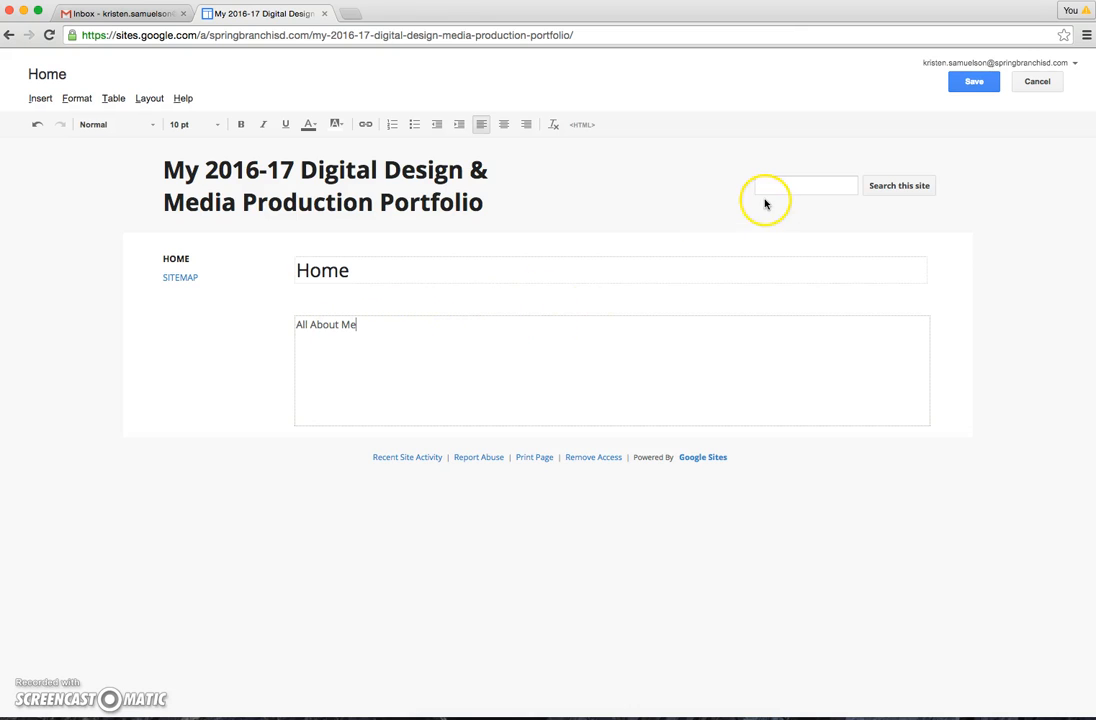
pyautogui.click(980, 84)
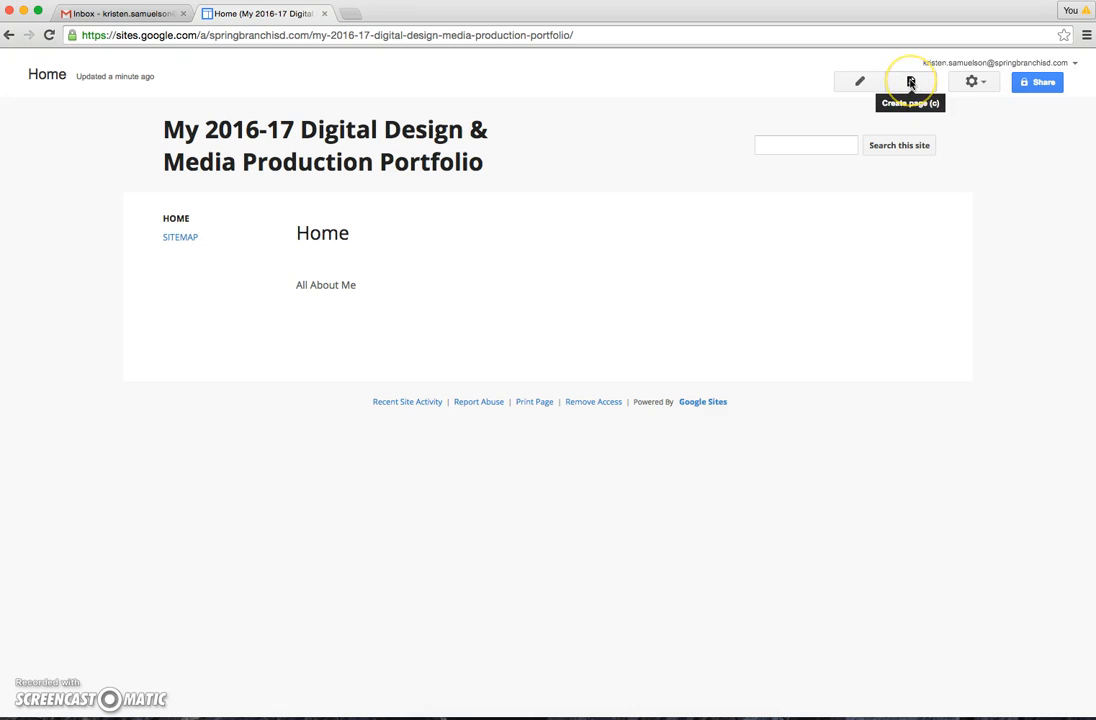
# Create a page named "Introduction" under Home, enter "Photography 101" in its body and save it.
pyautogui.click(910, 82)
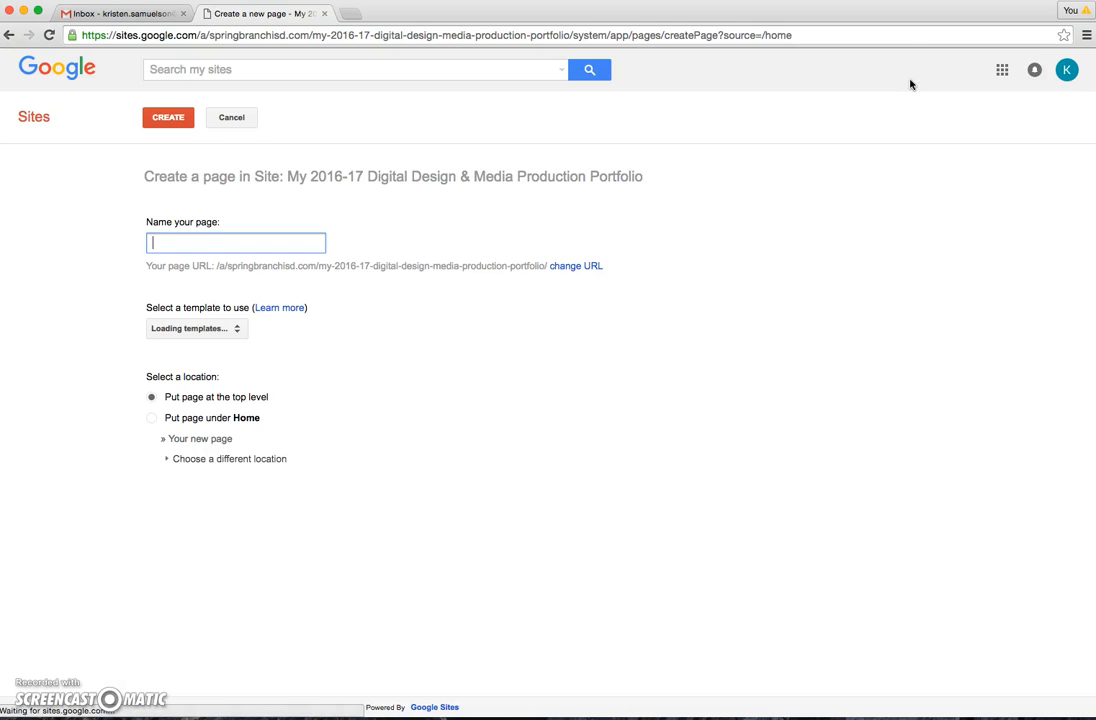
pyautogui.write('Introduction')
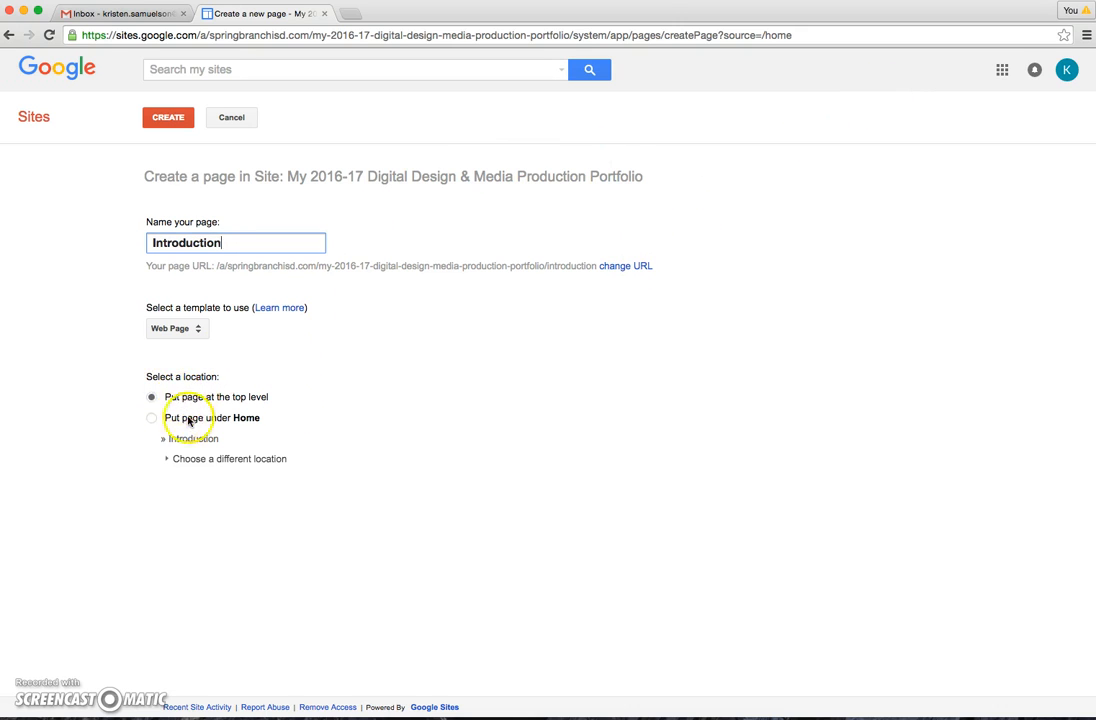
pyautogui.click(152, 420)
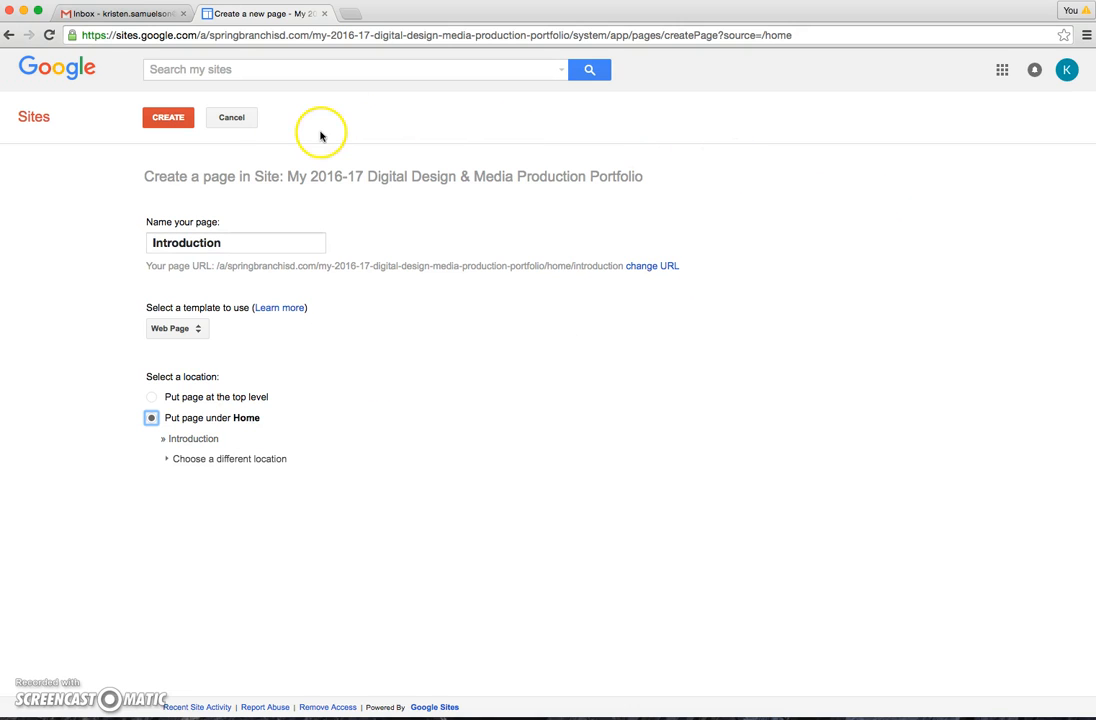
pyautogui.click(174, 120)
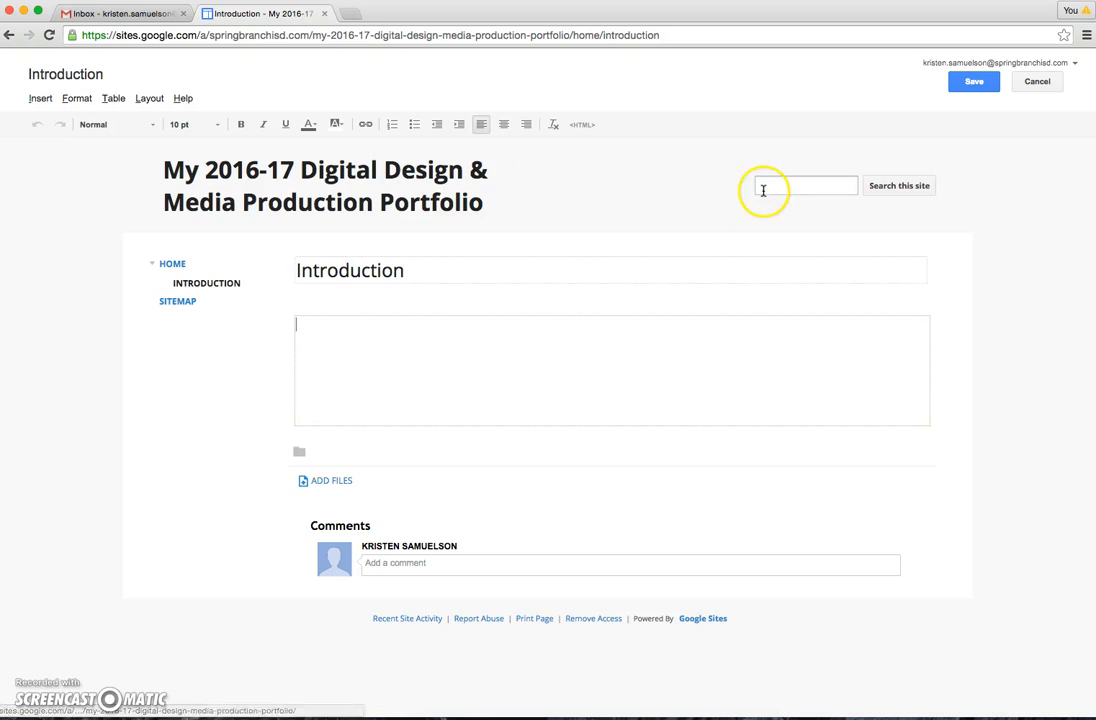
pyautogui.click(603, 344)
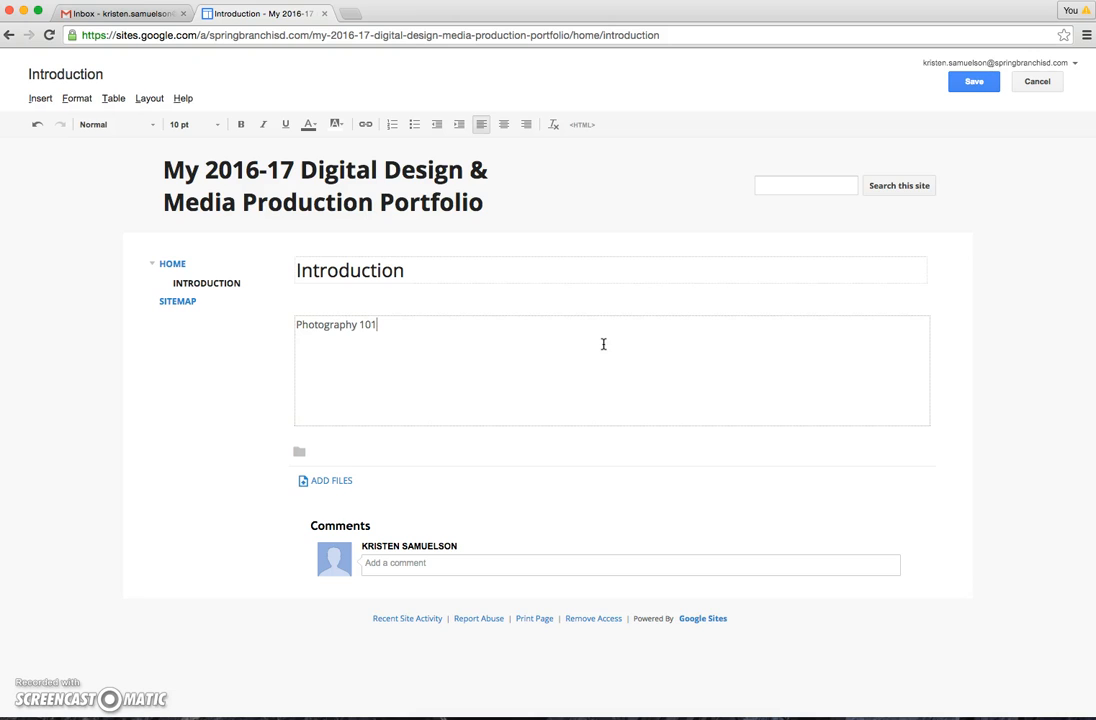
pyautogui.click(973, 81)
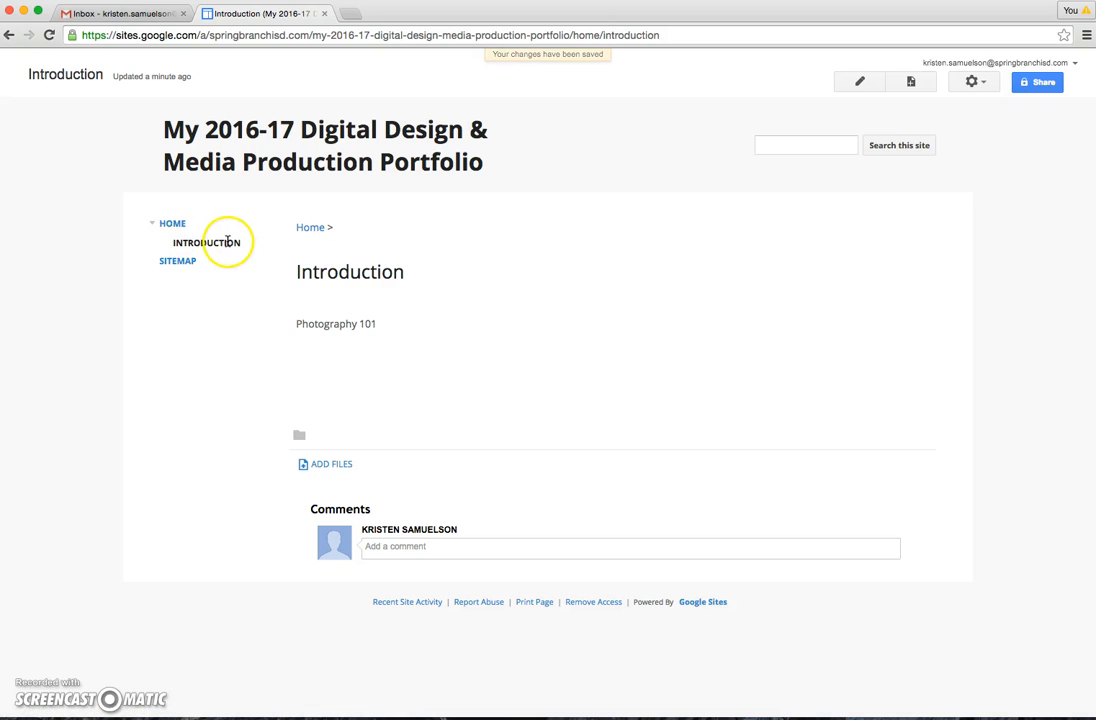
# Return to the Home page, create a page named "Photoshop" under Home and save it with an empty body.
pyautogui.click(174, 223)
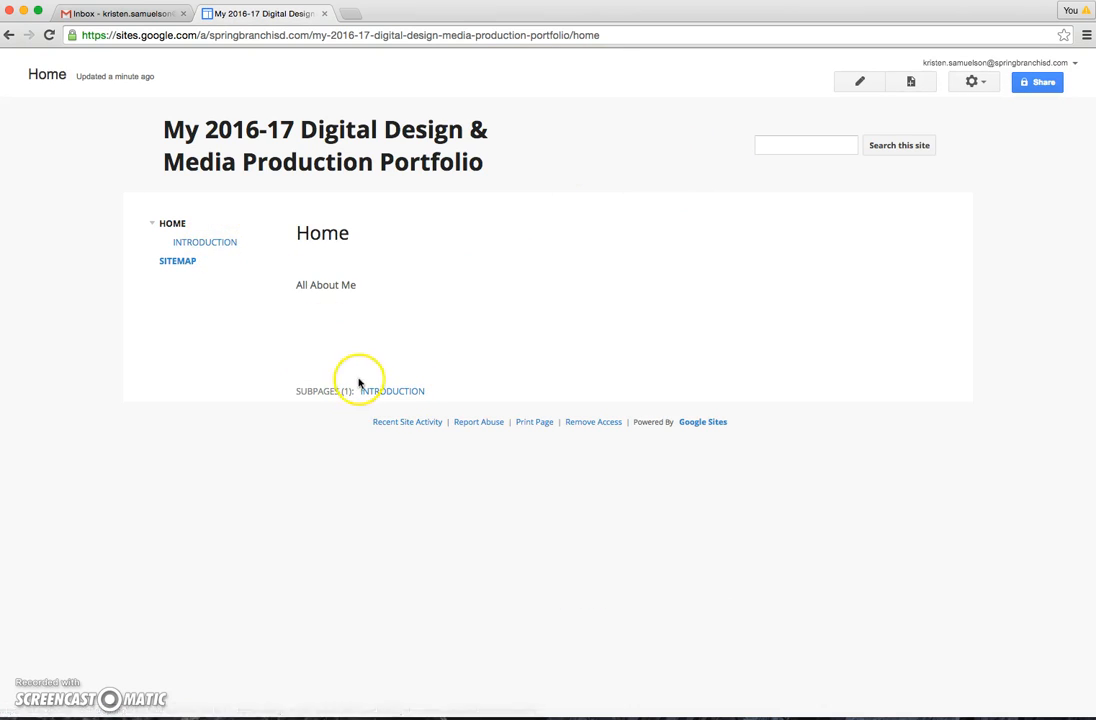
pyautogui.click(862, 84)
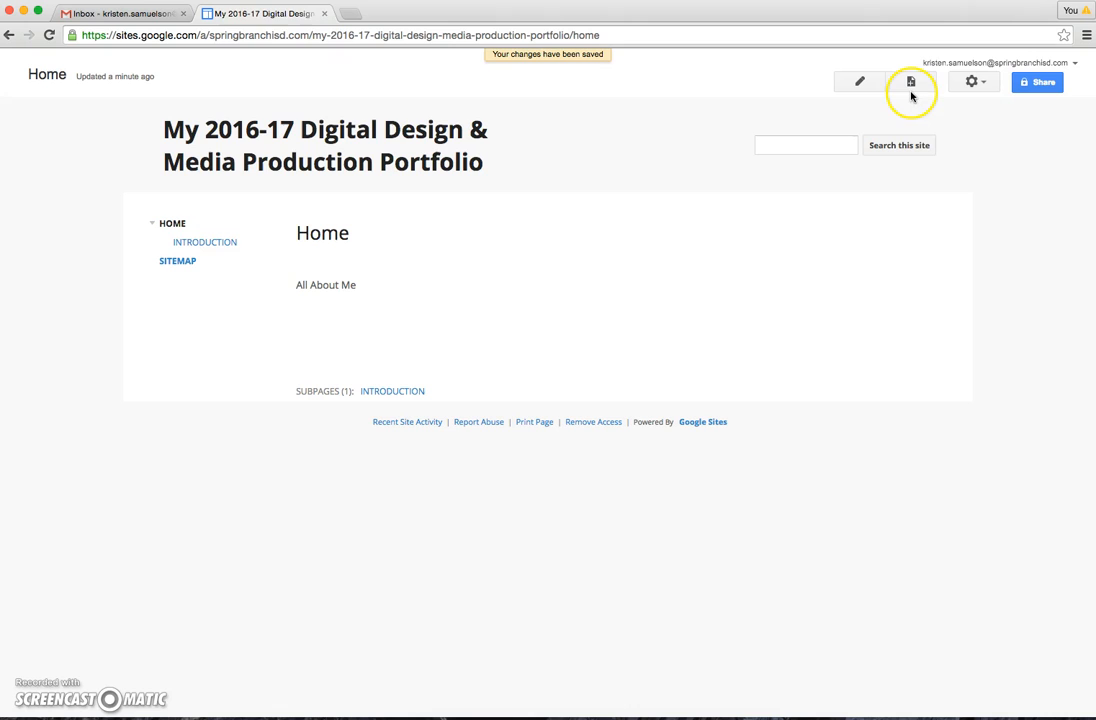
pyautogui.click(909, 82)
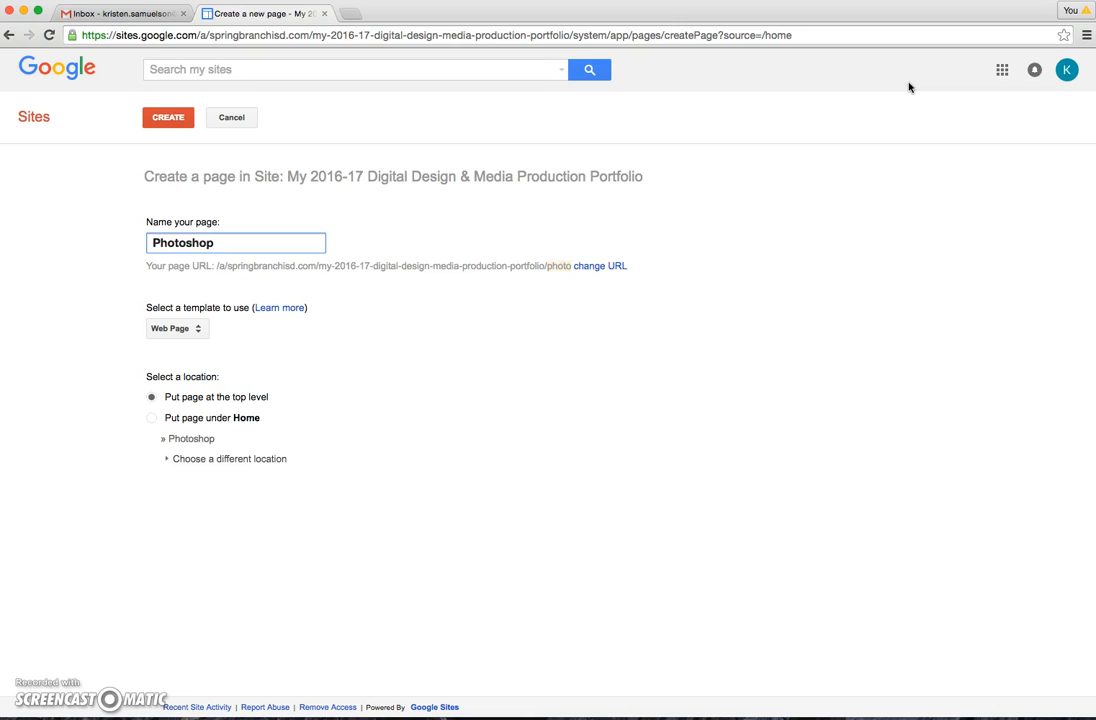
pyautogui.click(190, 419)
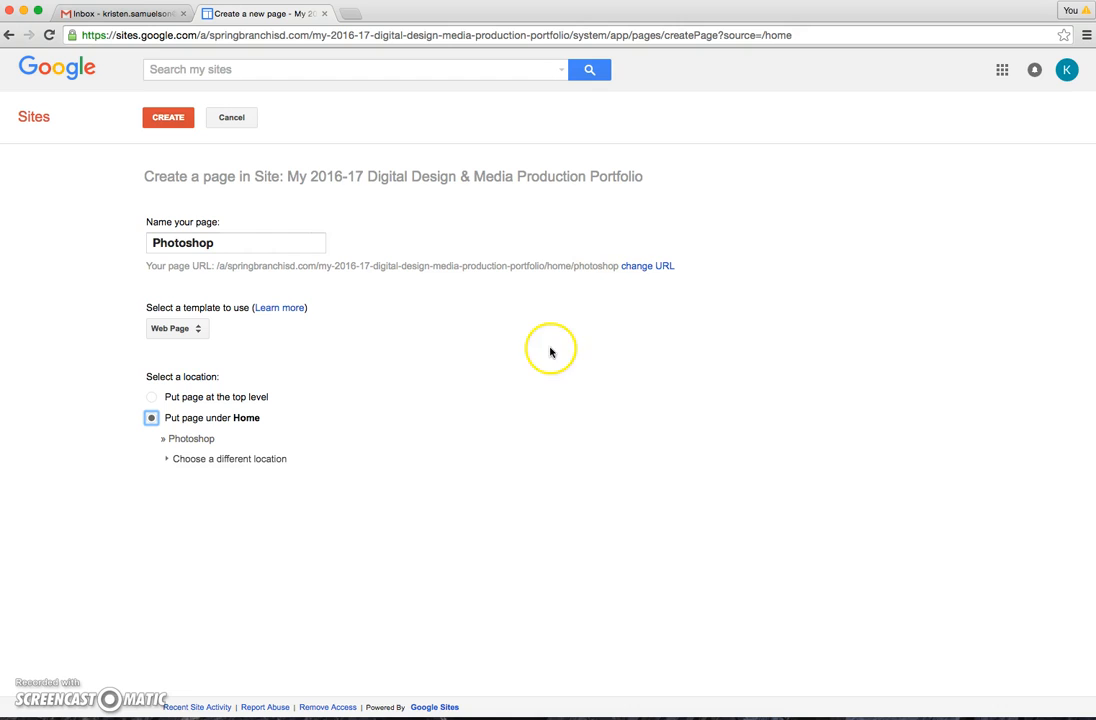
pyautogui.click(166, 117)
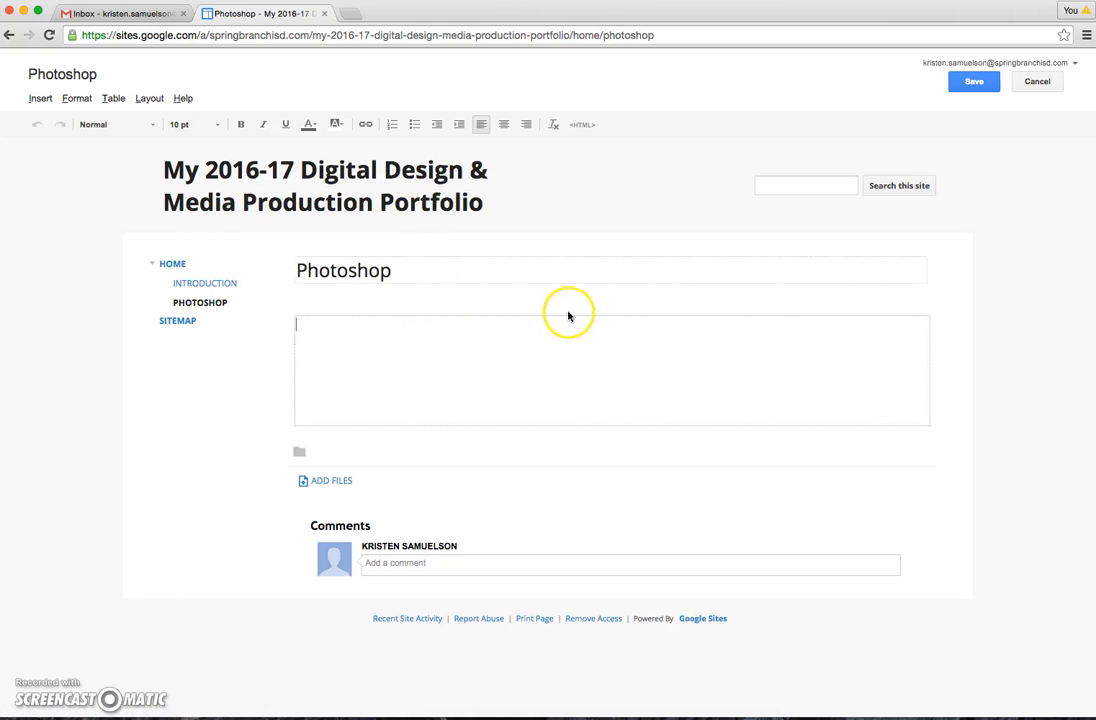
pyautogui.click(978, 86)
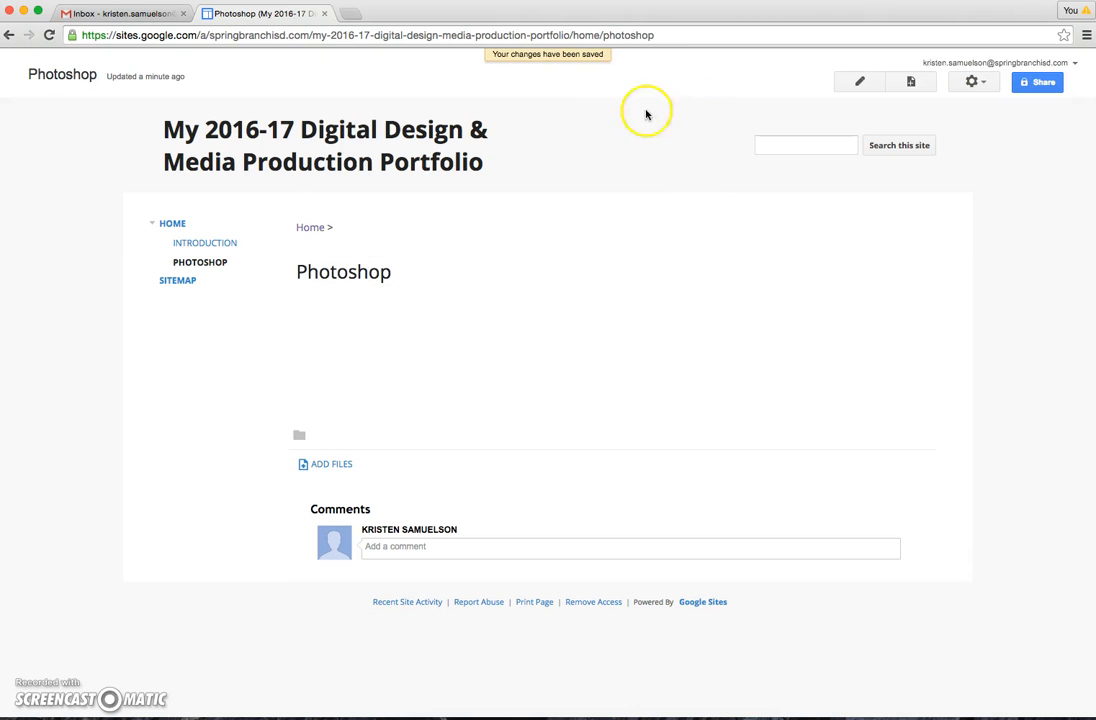
# Return to the Home page, create a page named "mistake" under Introduction and save it with an empty body.
pyautogui.click(176, 225)
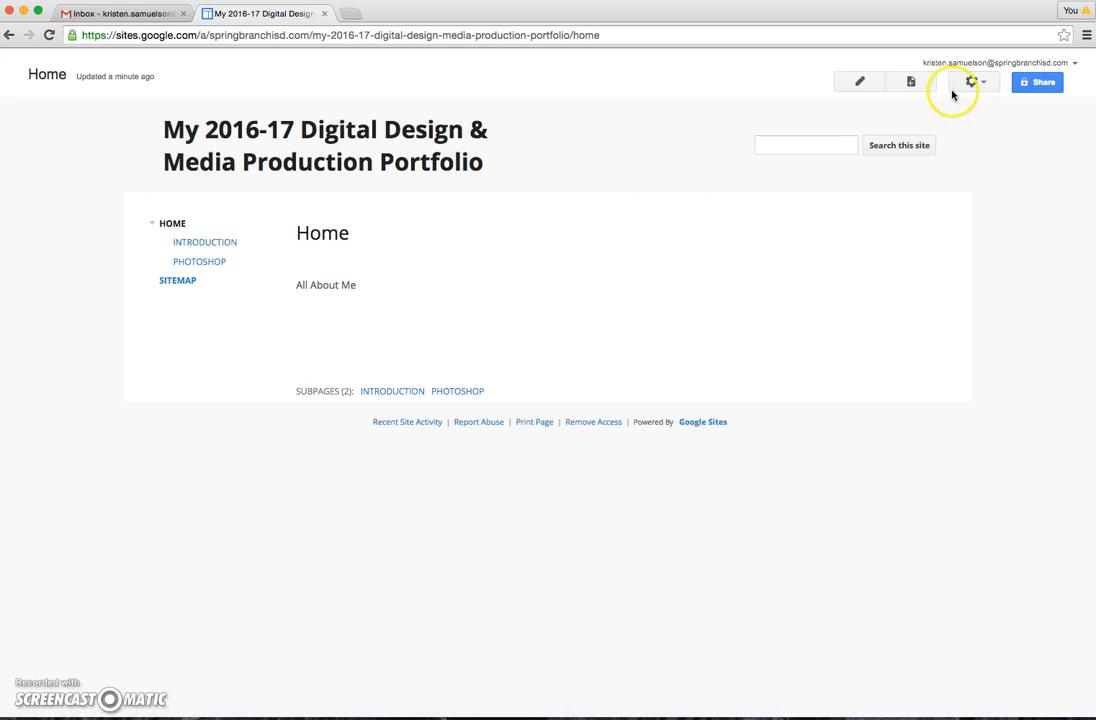
pyautogui.click(920, 86)
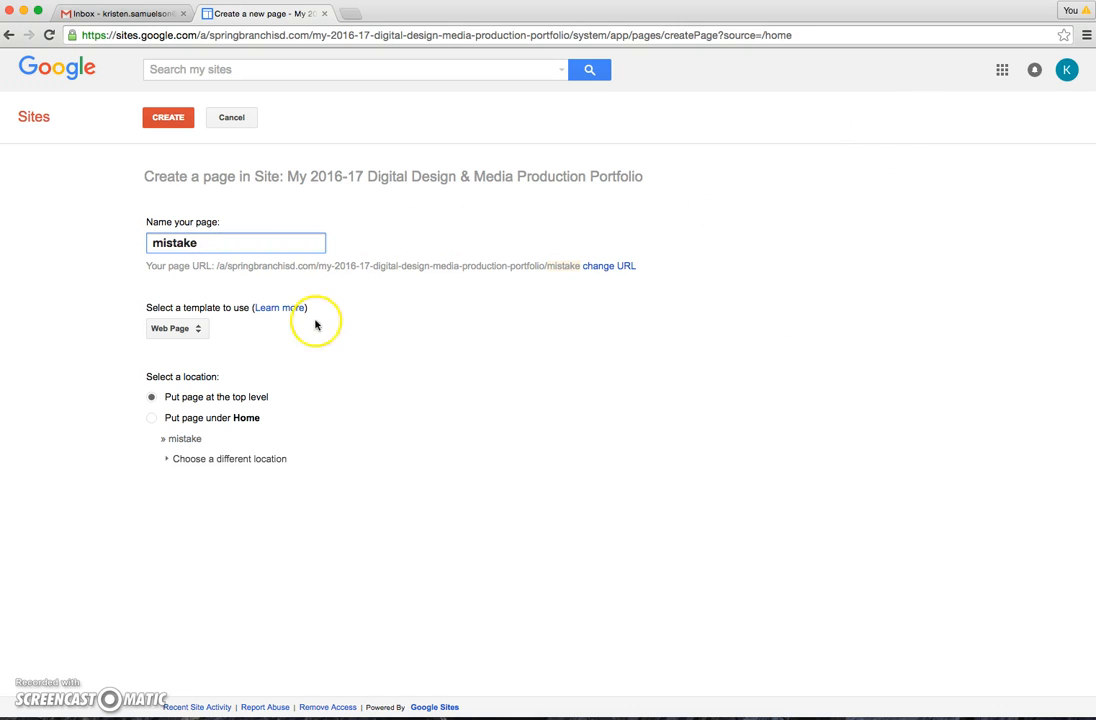
pyautogui.click(168, 459)
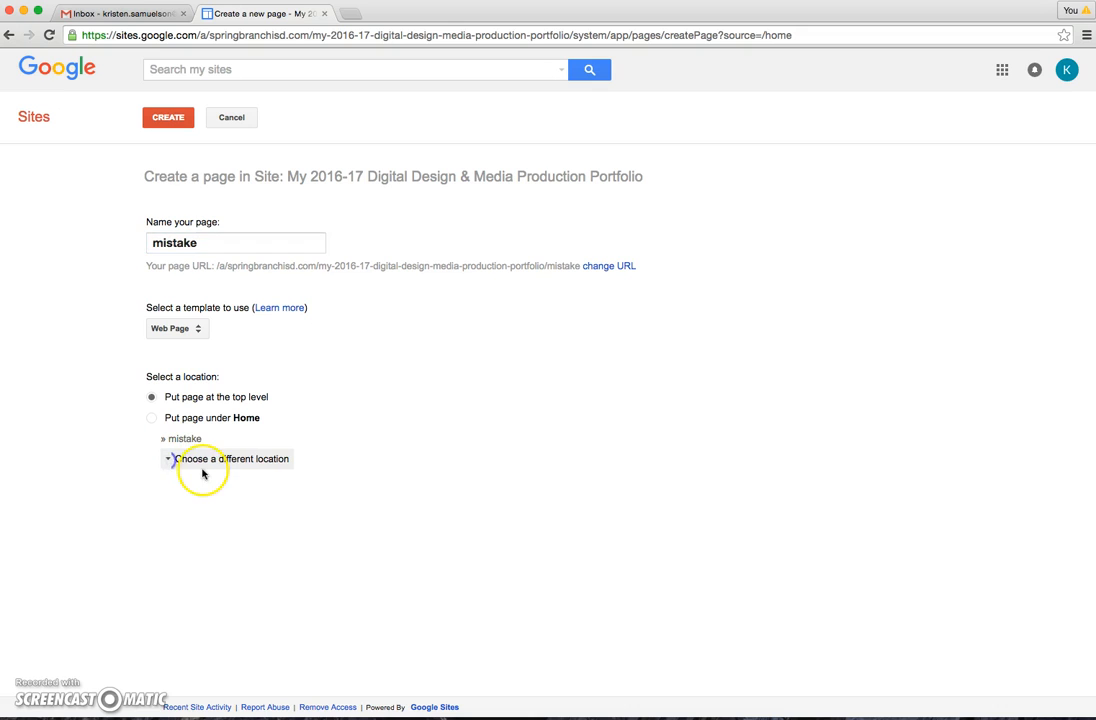
pyautogui.click(228, 500)
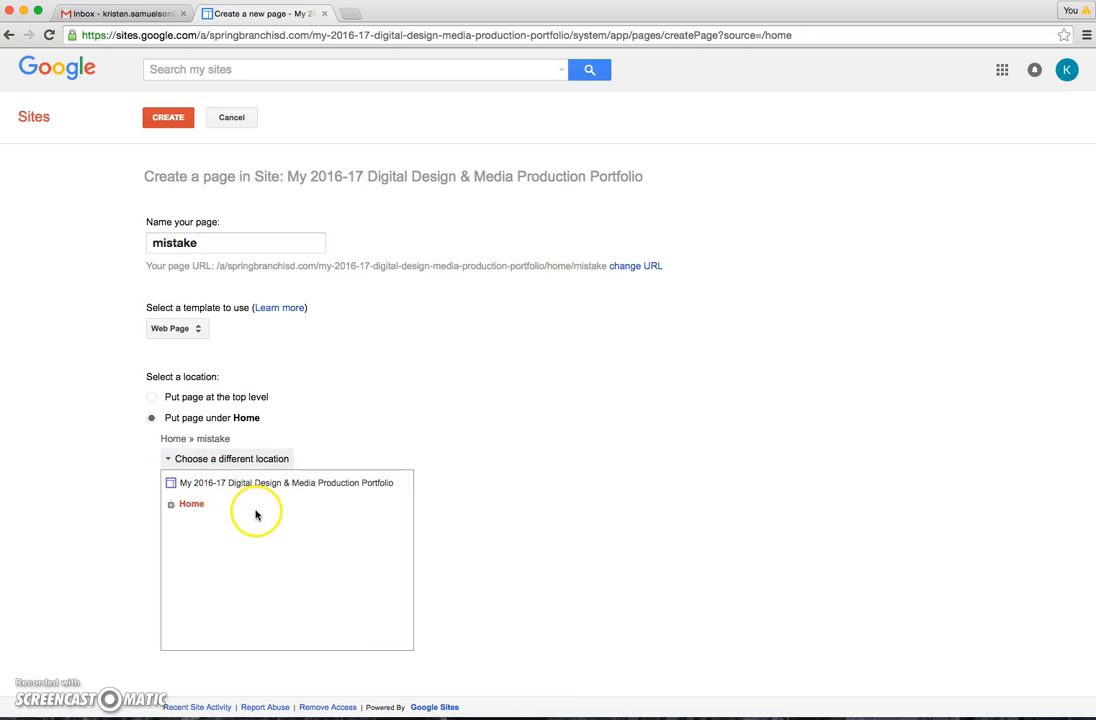
pyautogui.click(171, 506)
pyautogui.click(222, 523)
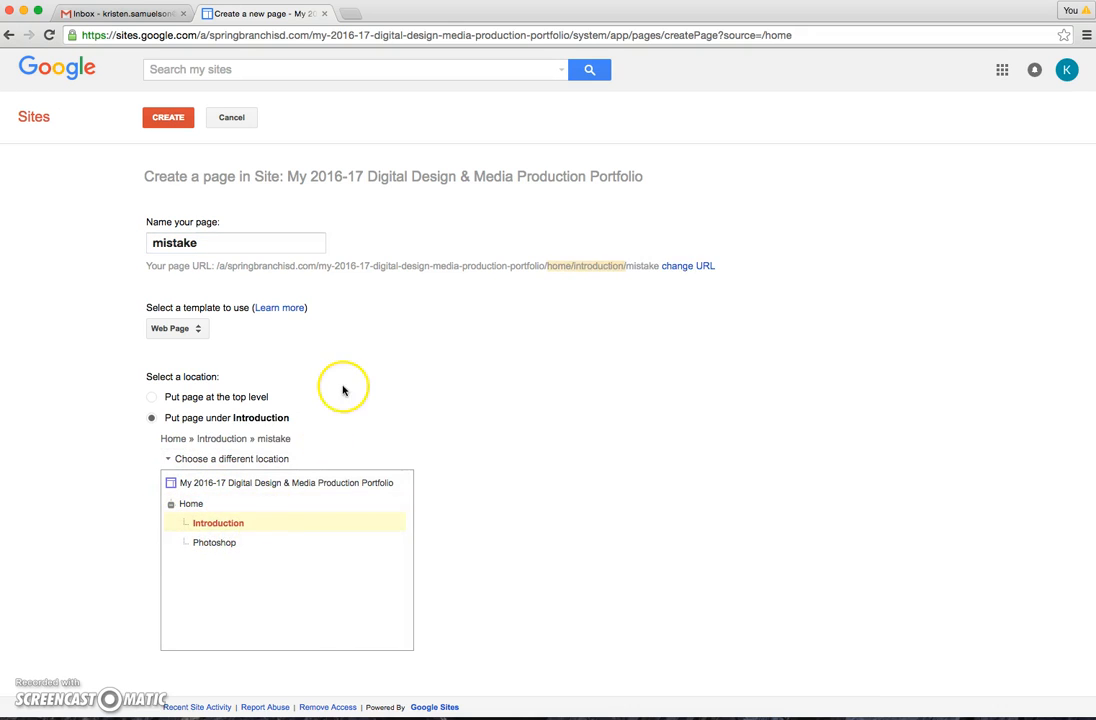
pyautogui.click(164, 117)
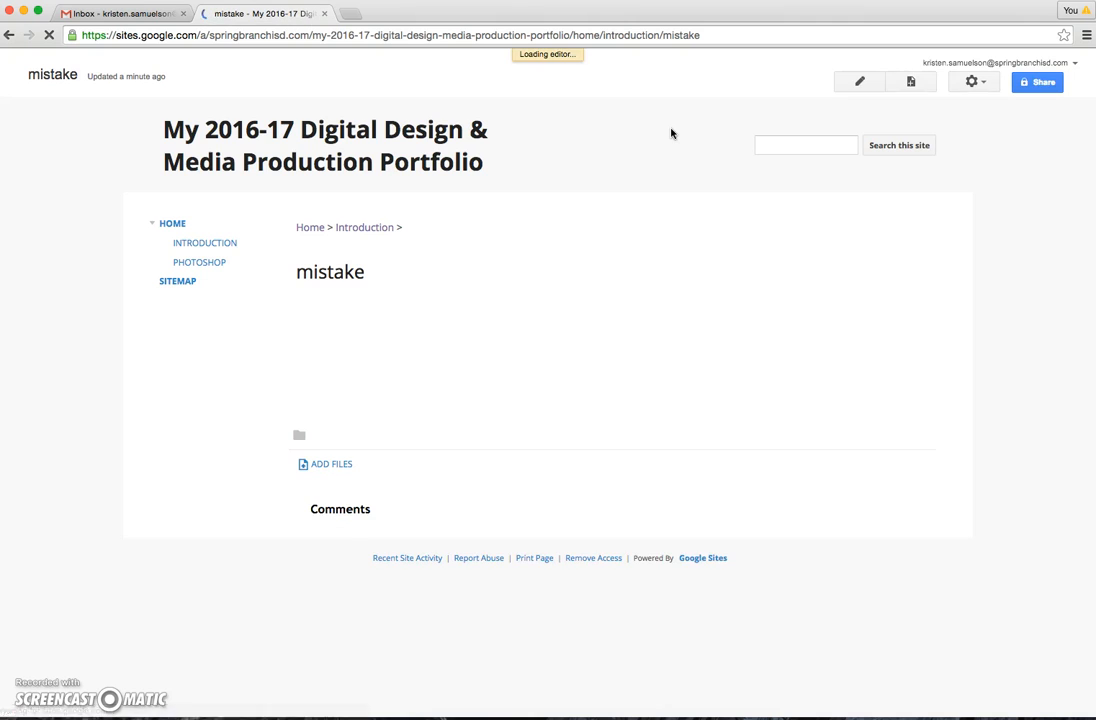
pyautogui.click(976, 81)
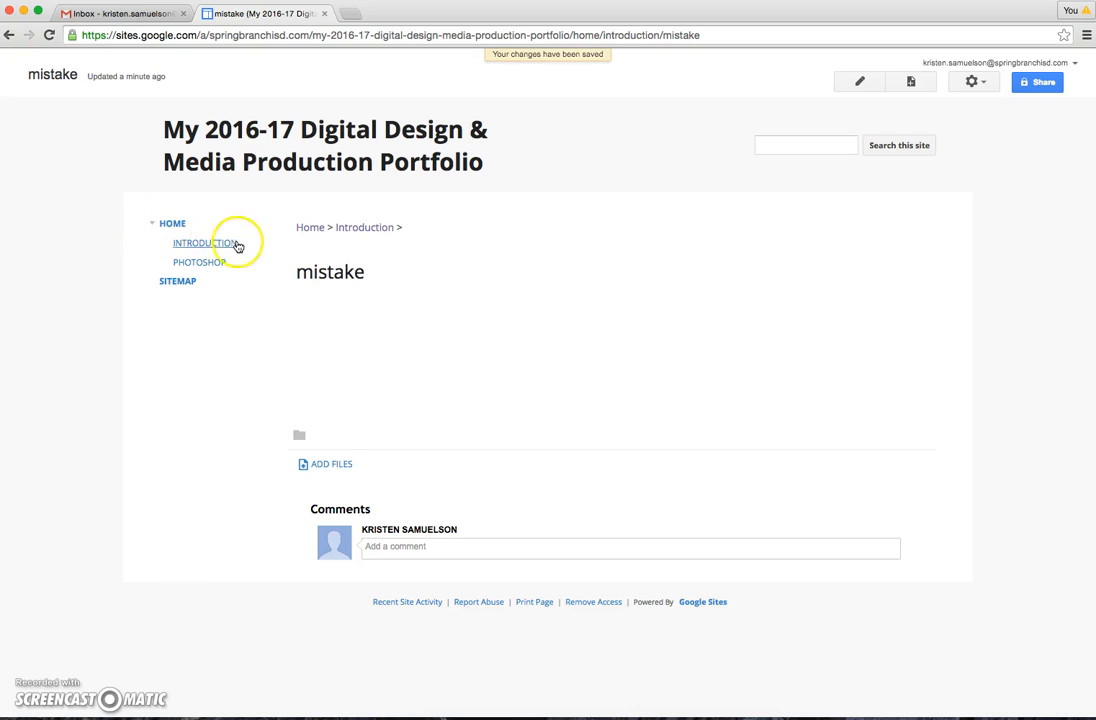
# Go to the "mistake" subpage by way of the Introduction page and delete it from the site.
pyautogui.click(309, 229)
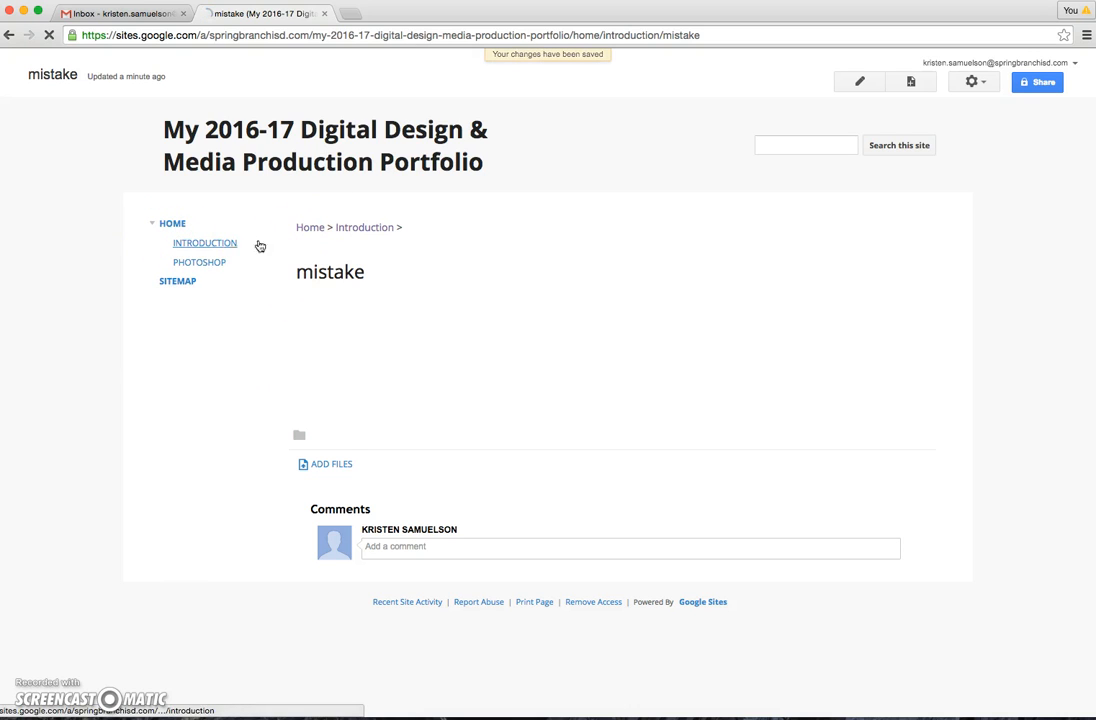
pyautogui.click(205, 244)
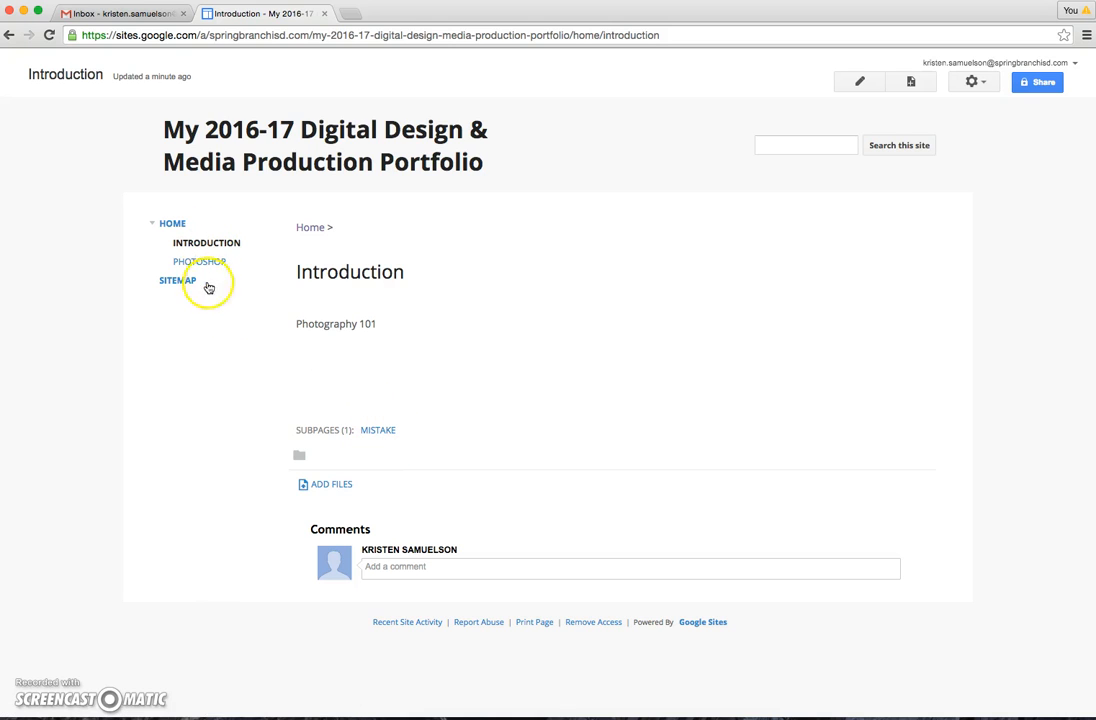
pyautogui.click(394, 433)
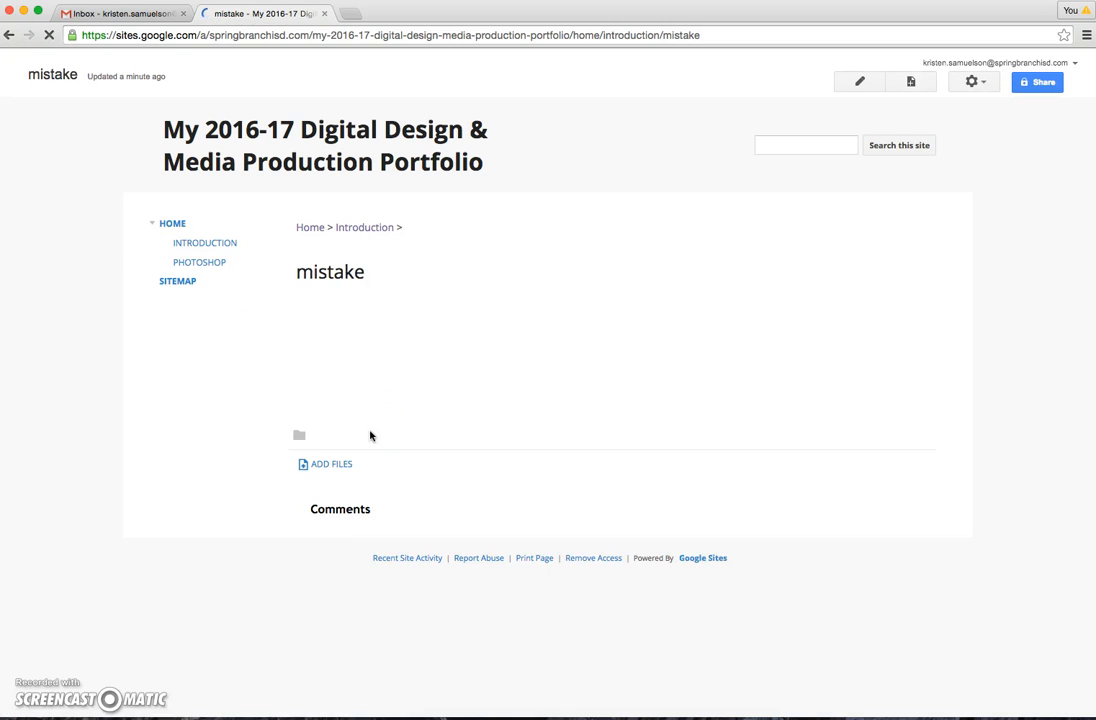
pyautogui.click(982, 84)
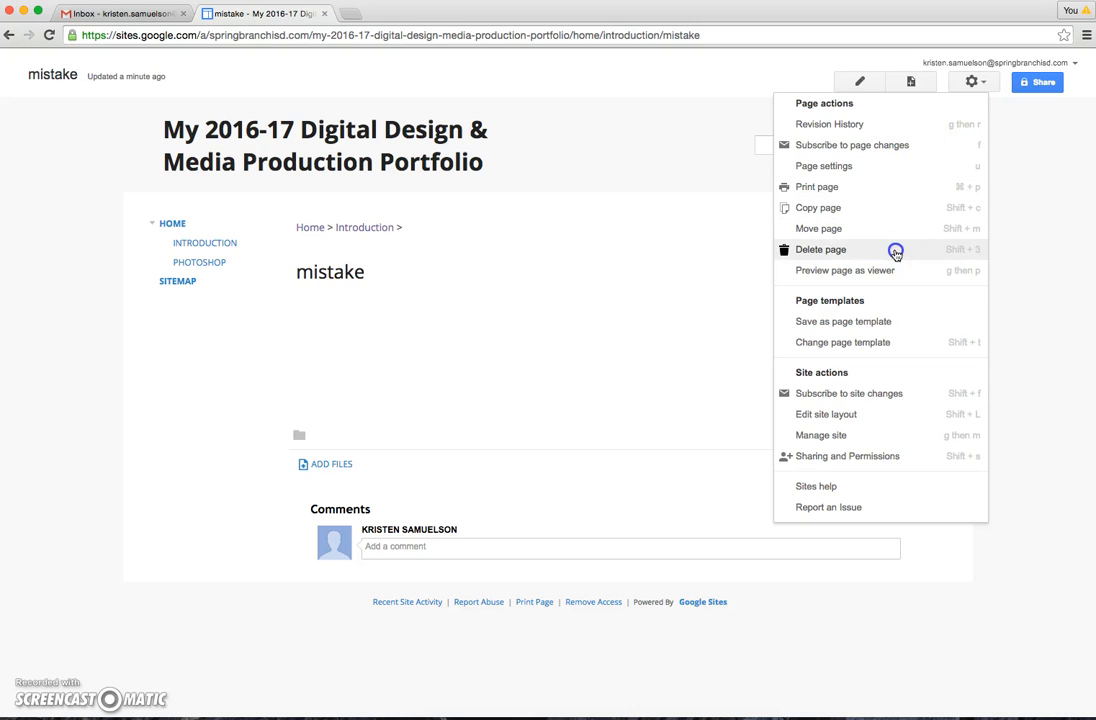
pyautogui.click(820, 249)
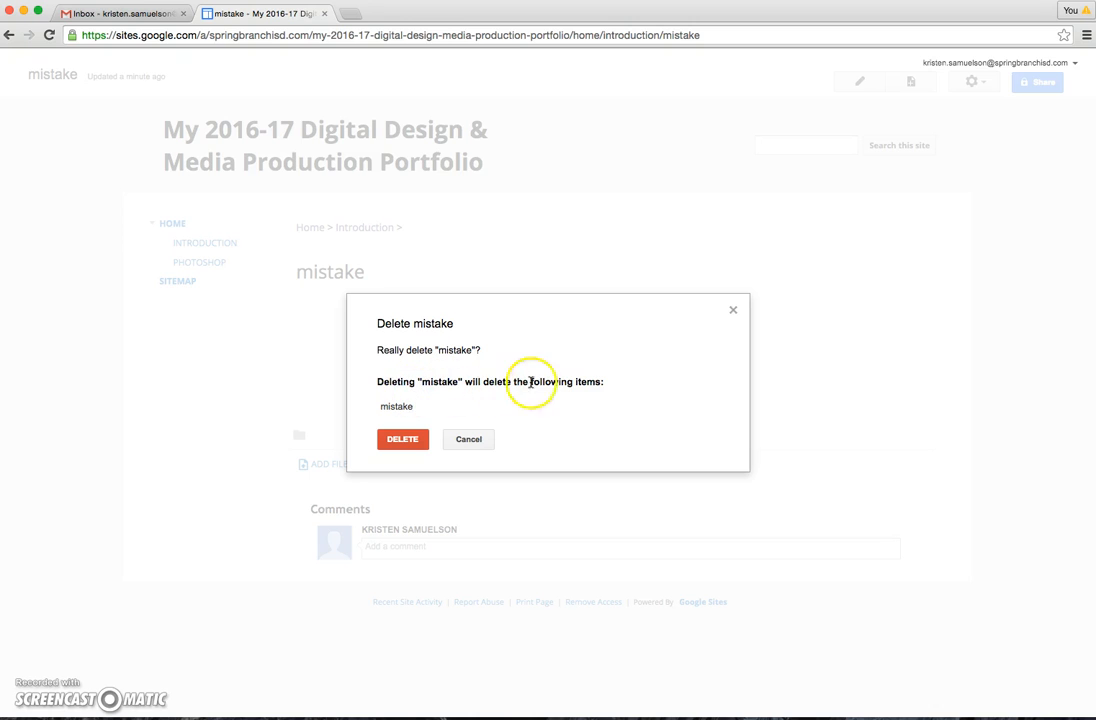
pyautogui.click(404, 440)
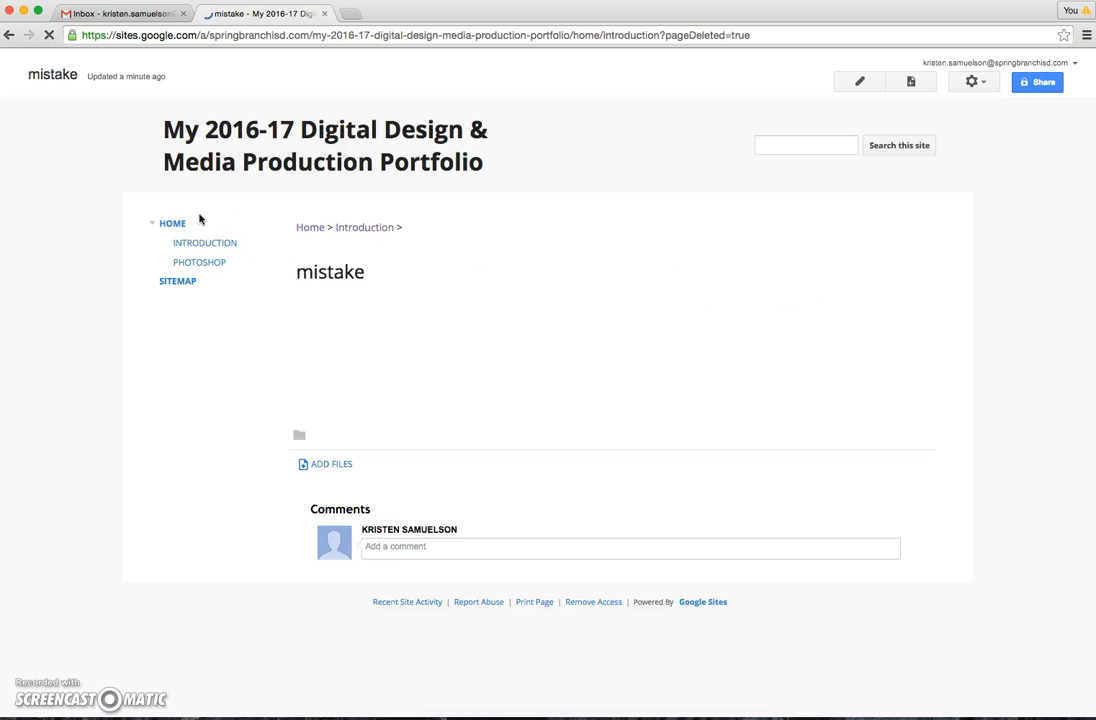
# From the Home page, set the site's sharing to "On - Anyone with the link" with view access, save it and return to the site.
pyautogui.click(170, 224)
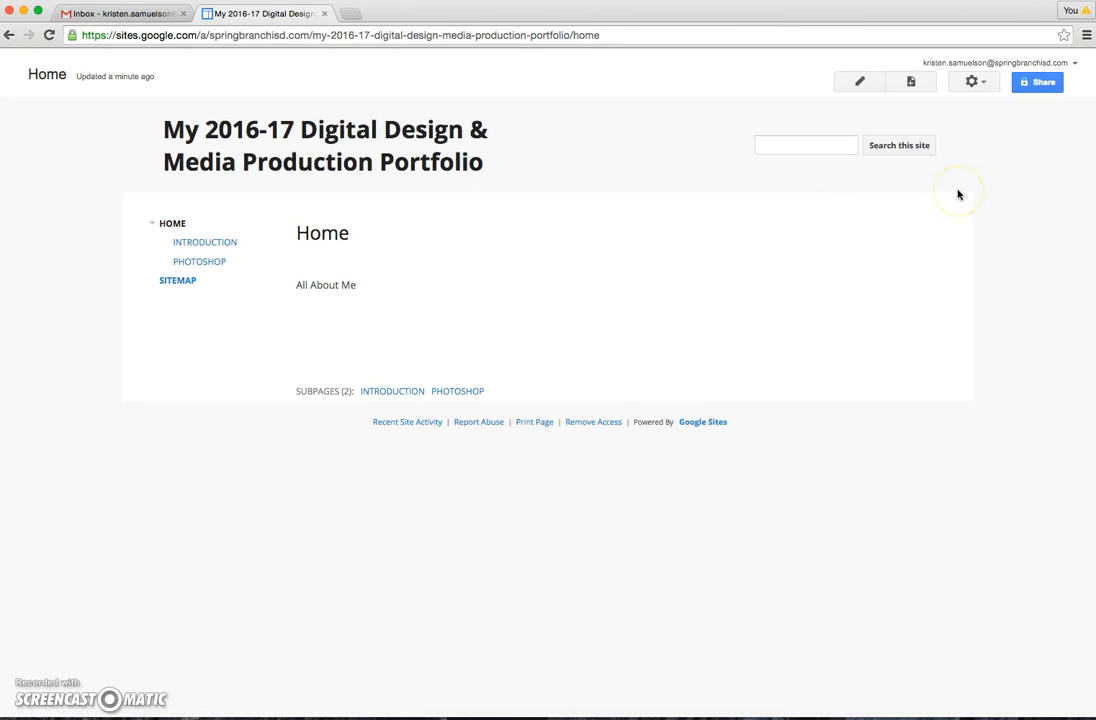
pyautogui.click(984, 83)
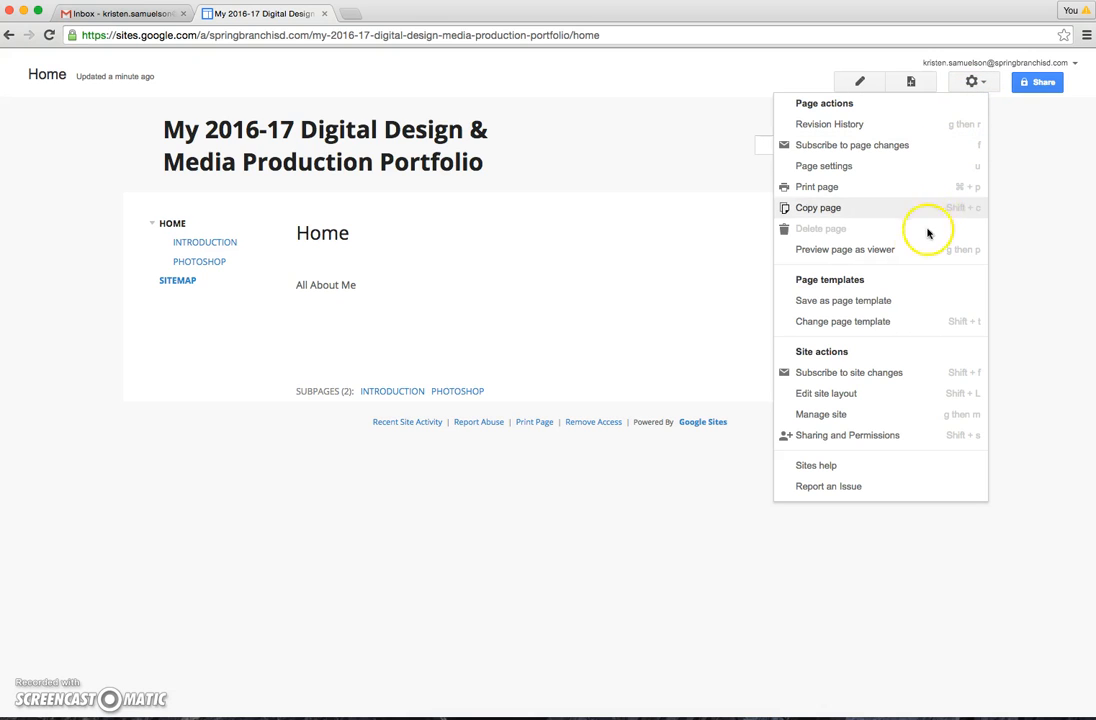
pyautogui.click(859, 437)
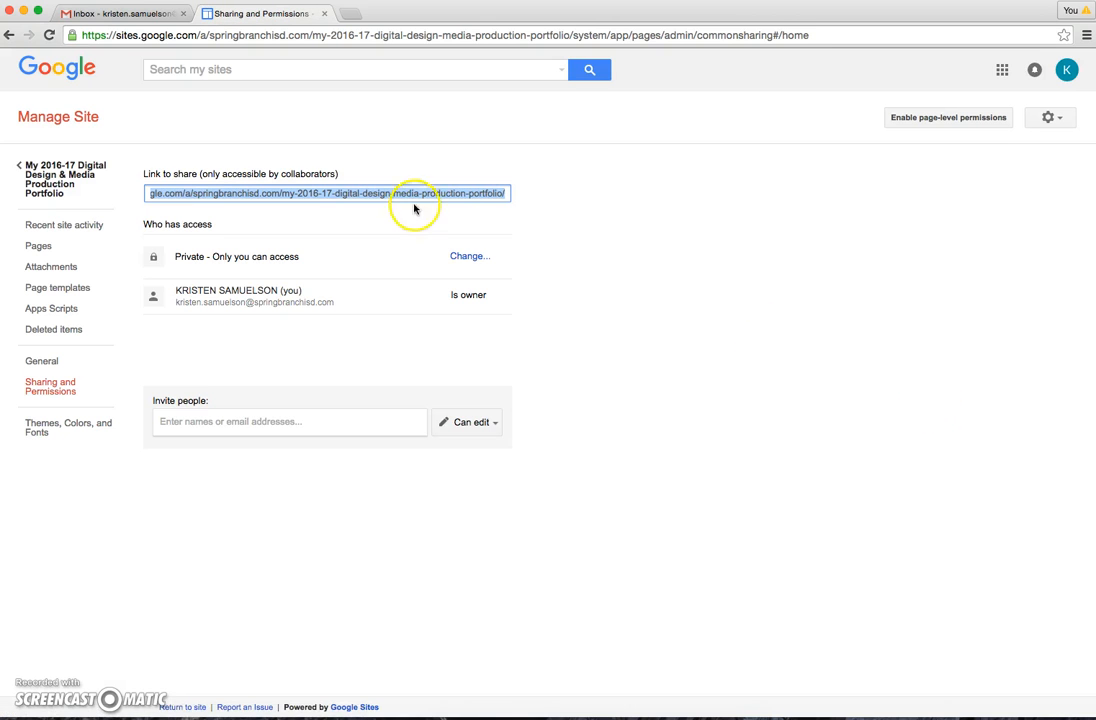
pyautogui.click(467, 256)
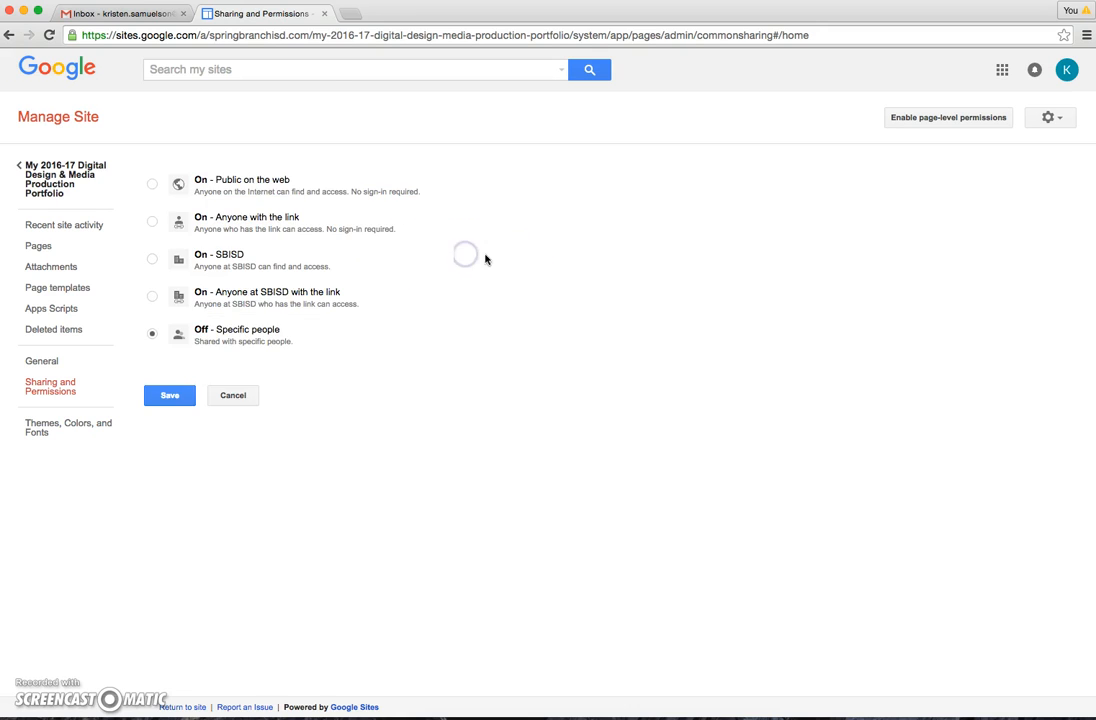
pyautogui.click(151, 221)
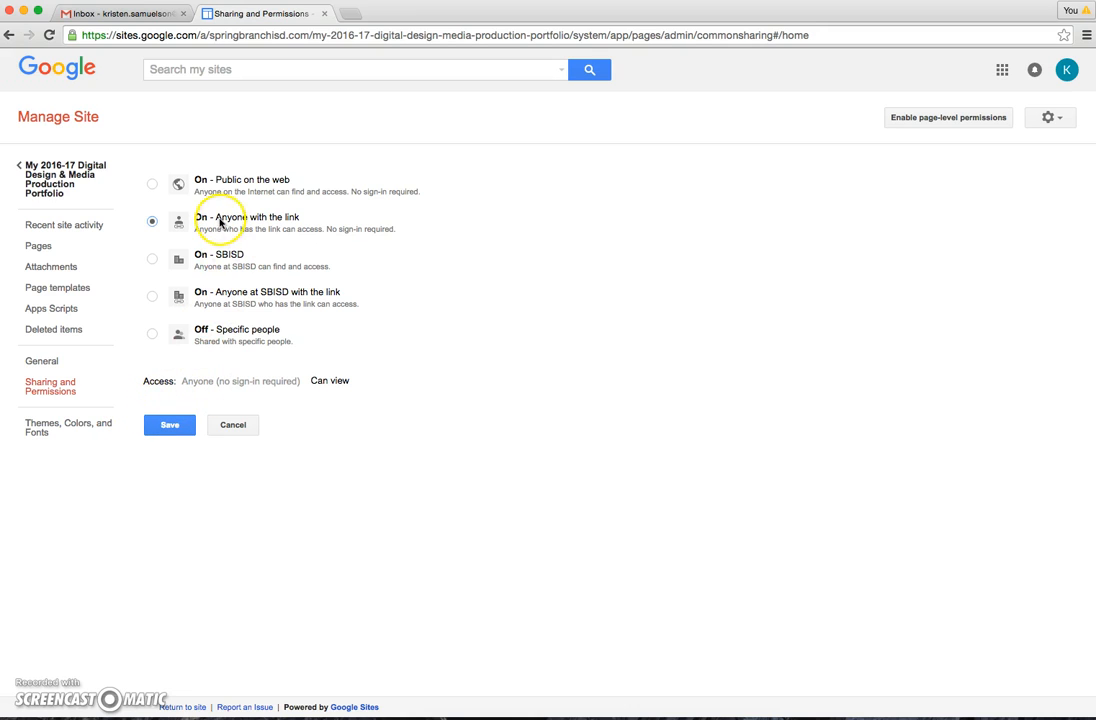
pyautogui.click(172, 428)
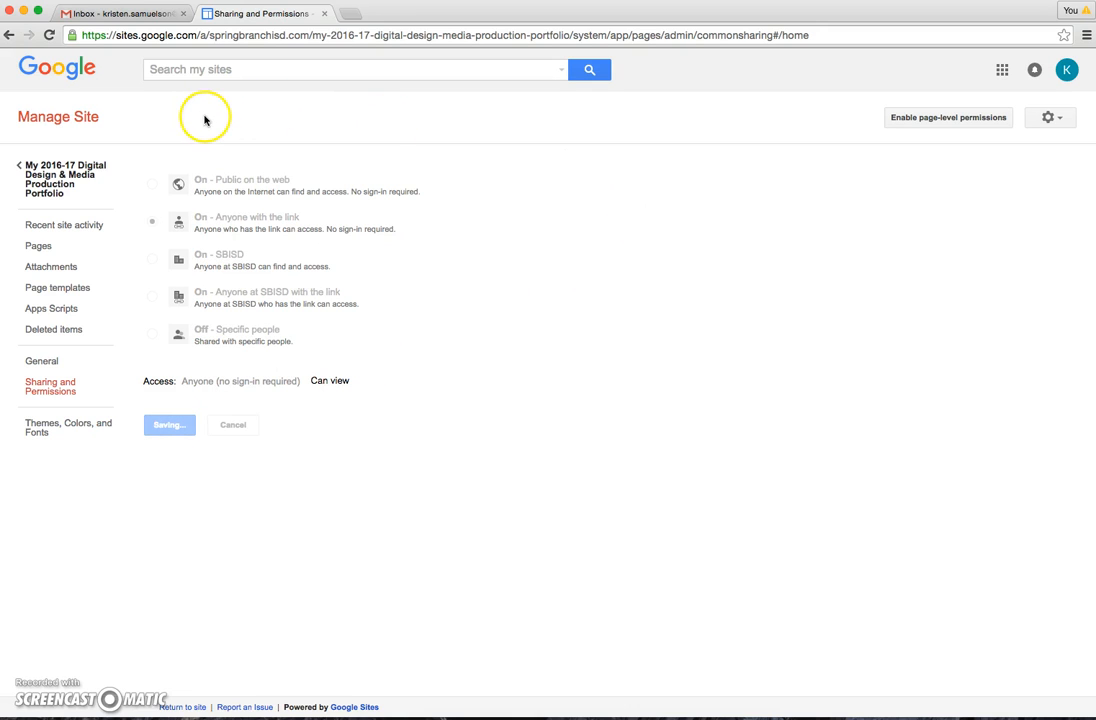
pyautogui.click(75, 170)
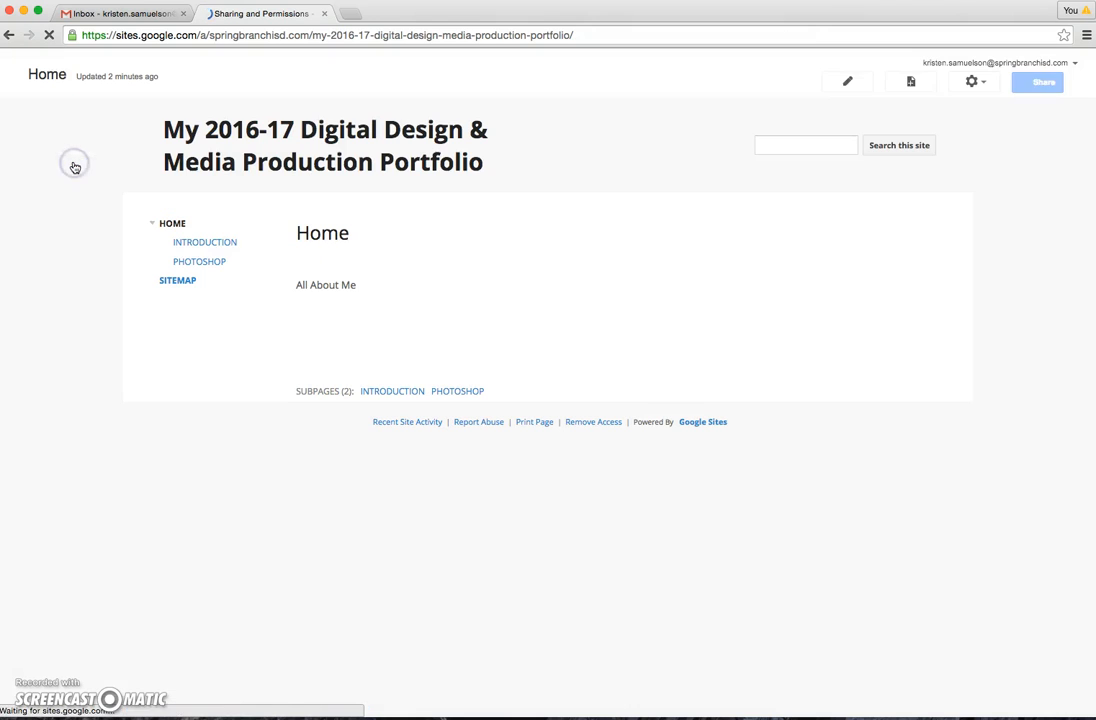